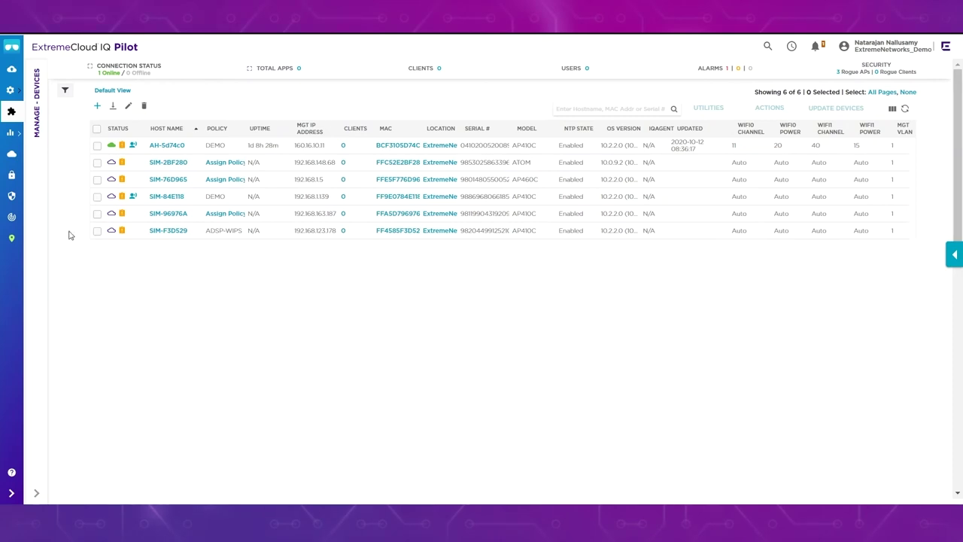
# Open the Extreme AirDefense Essentials overview and examine the alarm charts, impact map and frequently seen alarms
pyautogui.click(12, 197)
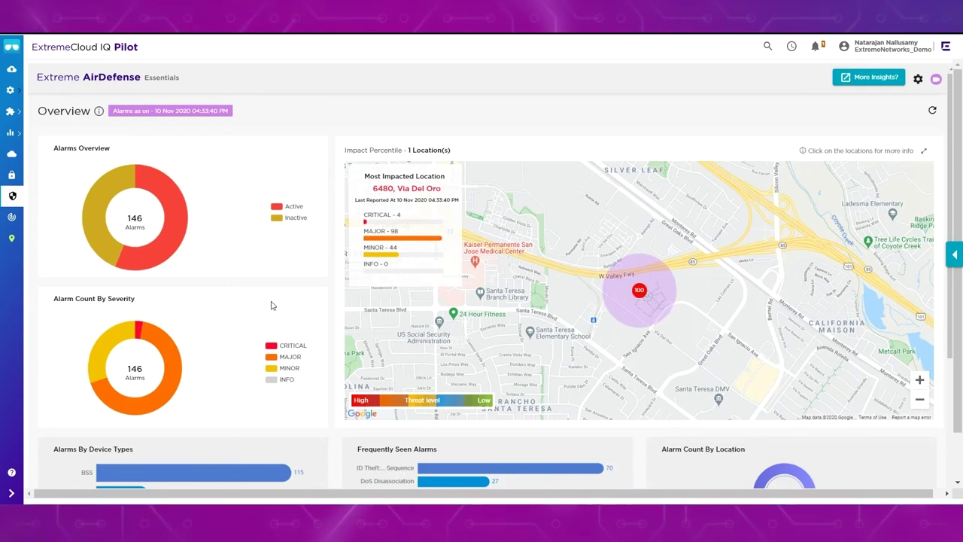
pyautogui.scroll(-1, 137, 217)
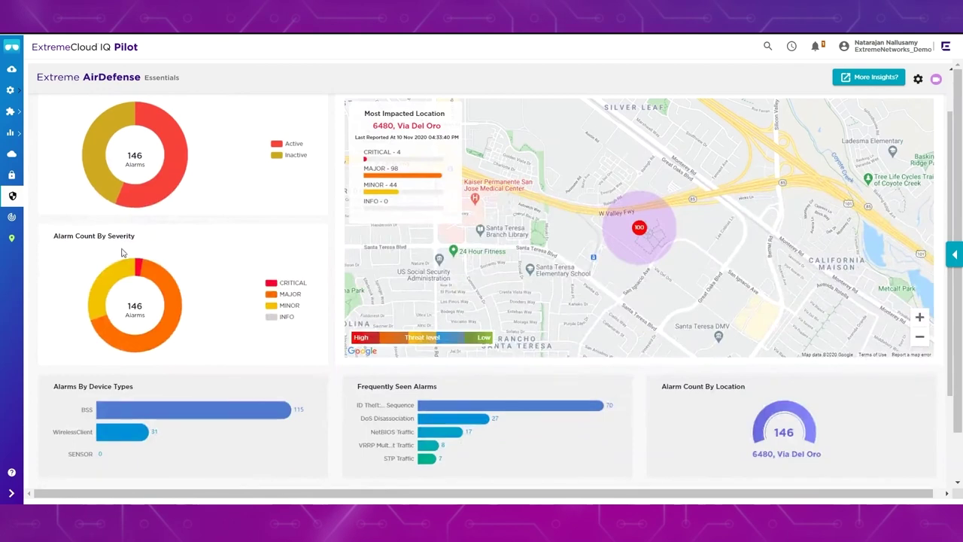
pyautogui.scroll(1, 196, 188)
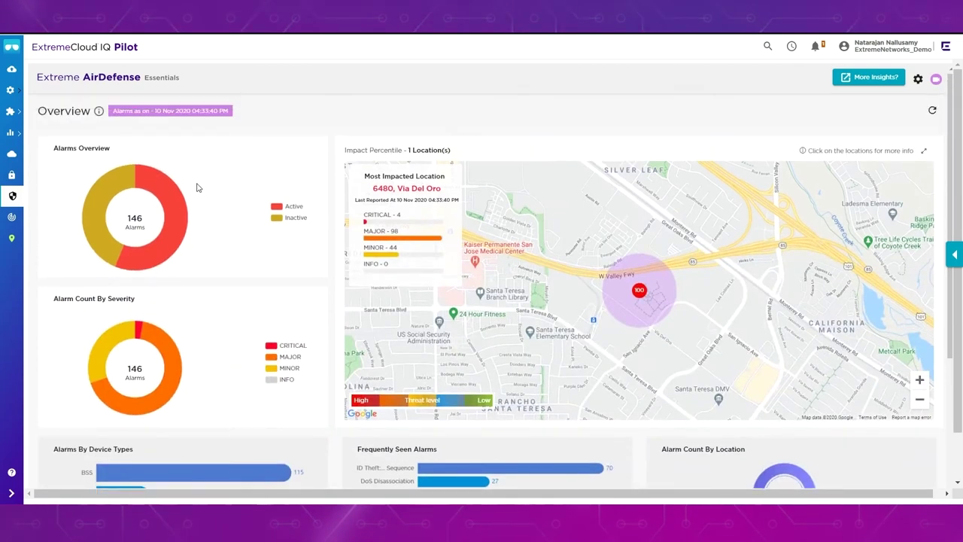
pyautogui.scroll(-3, 200, 209)
pyautogui.scroll(3, 301, 248)
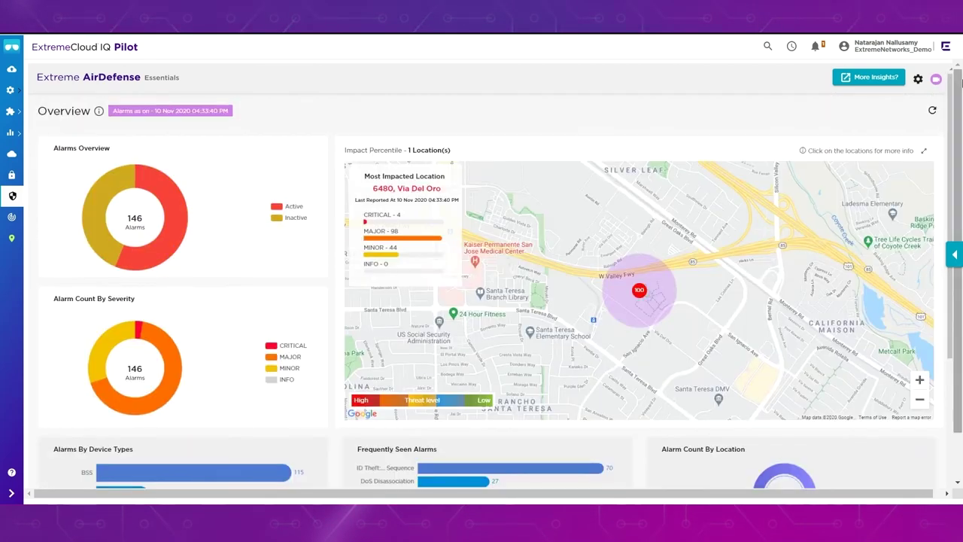
# From the detailed alarms view, review the expert help on the first active DoS Disassociation alarm, including its description, investigation and mitigation
pyautogui.click(867, 79)
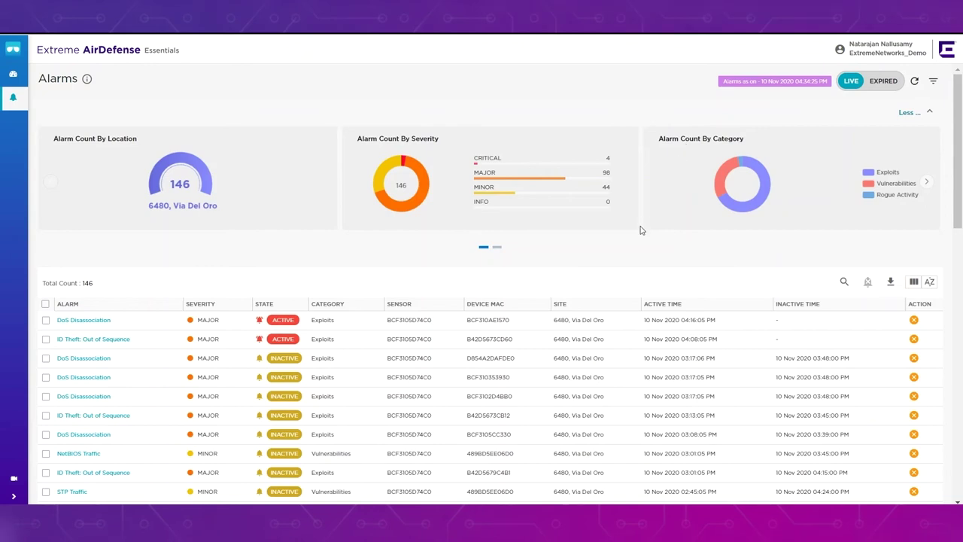
pyautogui.click(78, 321)
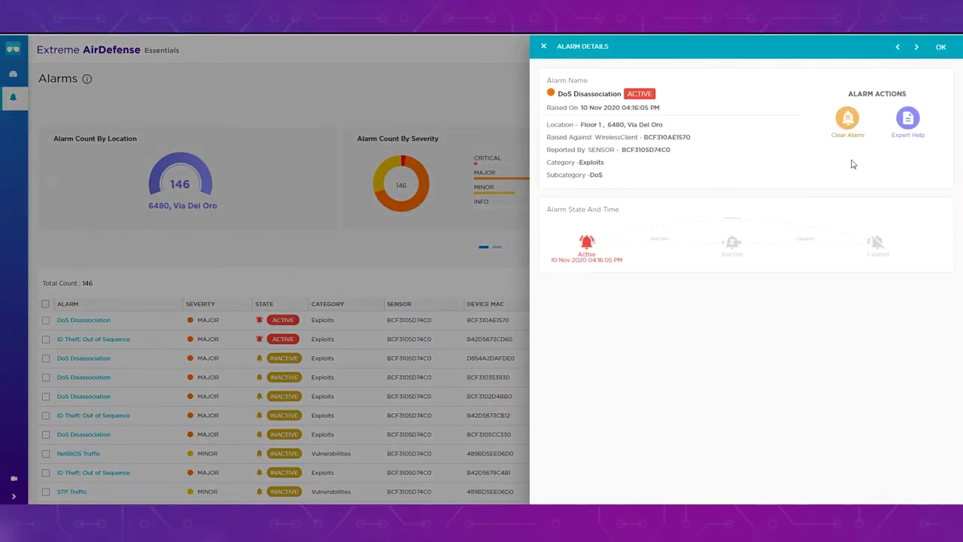
pyautogui.click(907, 119)
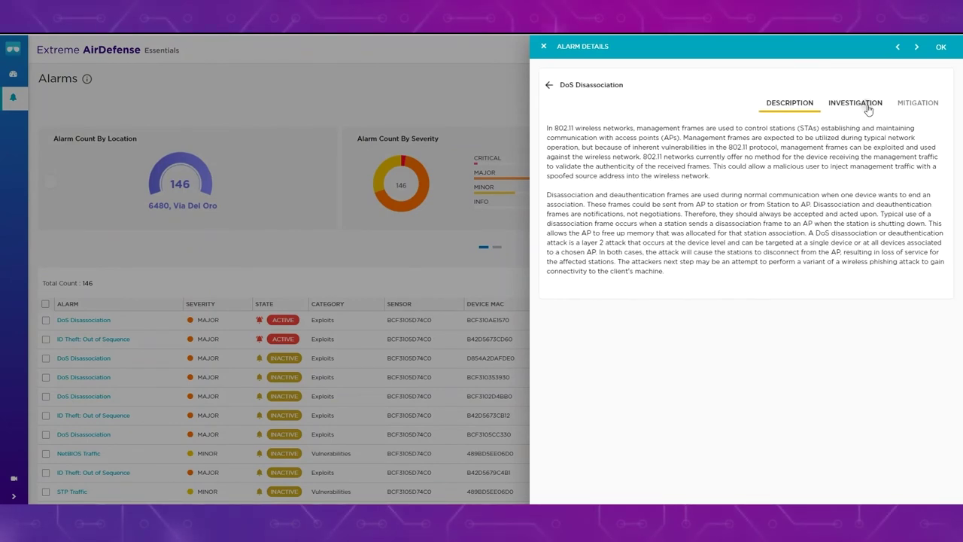
pyautogui.click(856, 103)
pyautogui.click(917, 107)
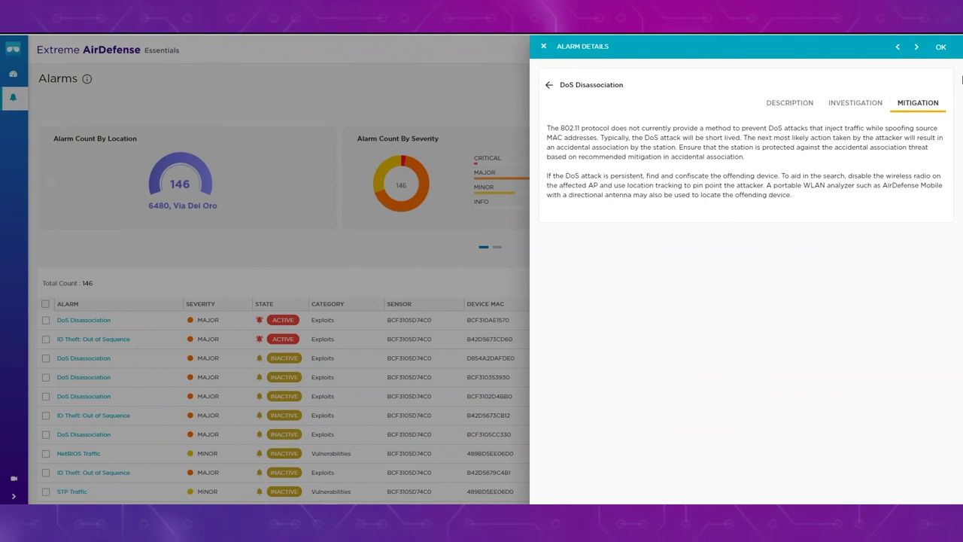
pyautogui.click(942, 50)
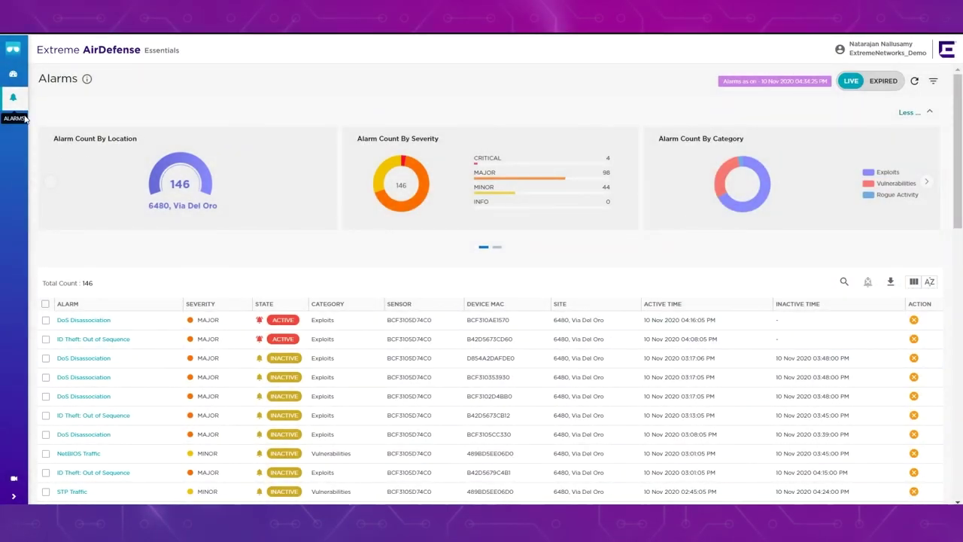
# Switch the alarms view to expired alarms and look through the timeline and the alarm list
pyautogui.click(887, 81)
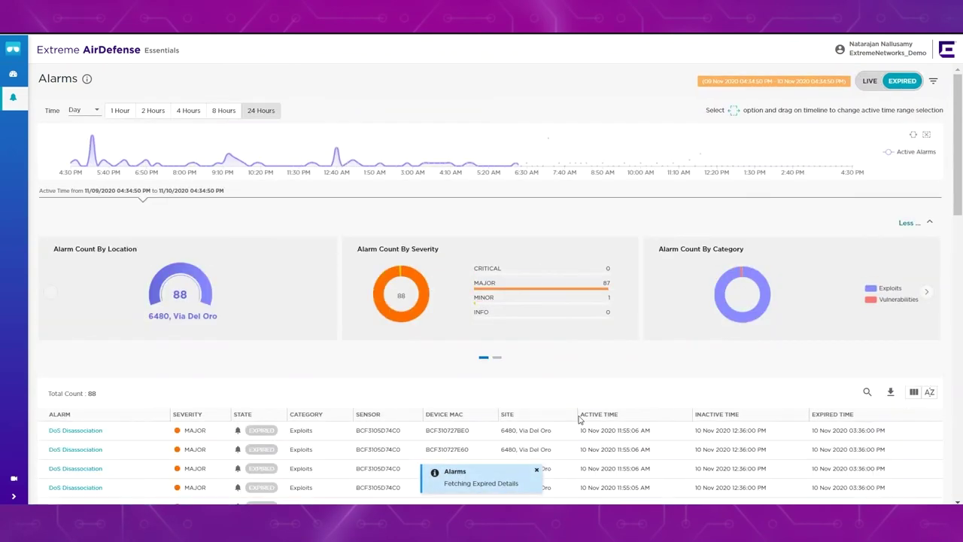
pyautogui.scroll(-3, 550, 331)
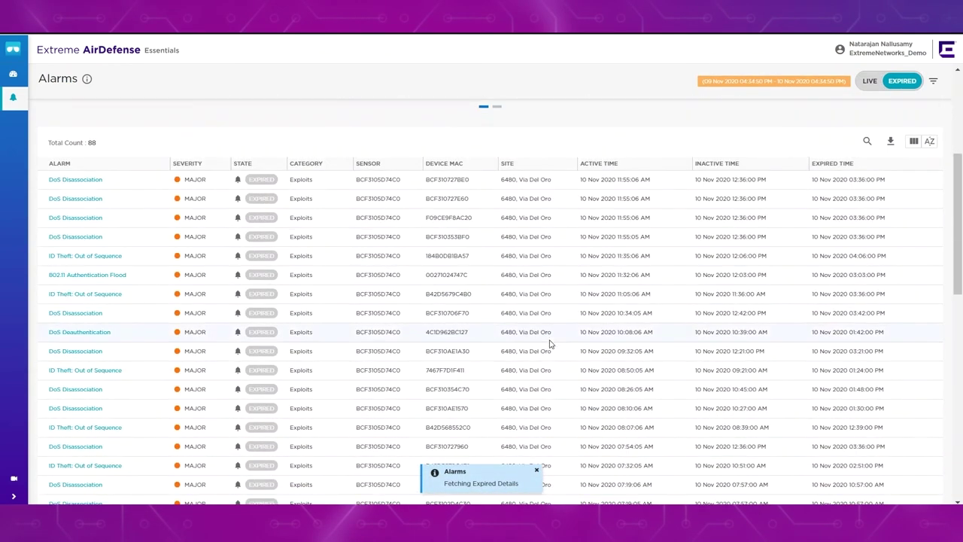
pyautogui.scroll(-1, 166, 234)
pyautogui.scroll(5, 537, 320)
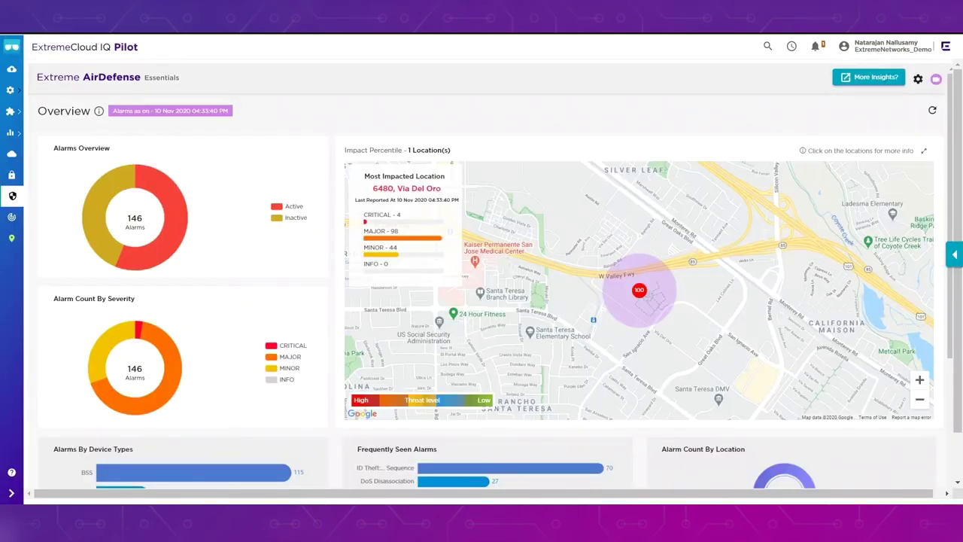
# Open the ExtremeGuest Essentials overview and its detailed monitoring summary with the location map and user walk-in chart
pyautogui.click(12, 218)
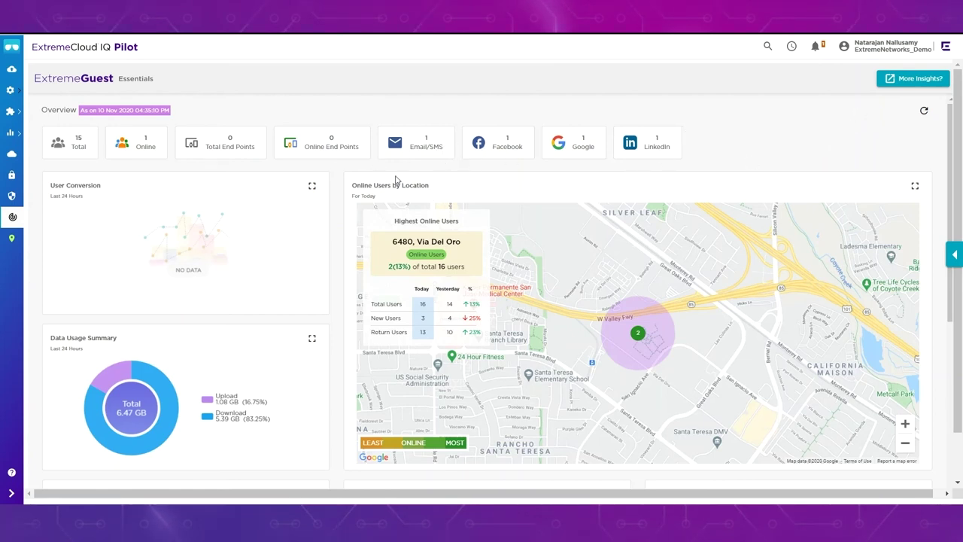
pyautogui.click(912, 80)
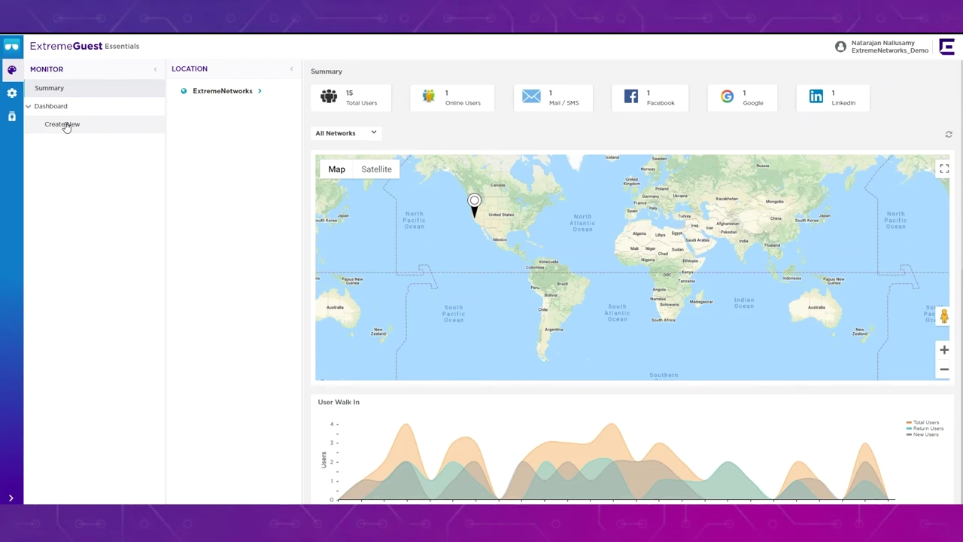
pyautogui.scroll(1, 522, 318)
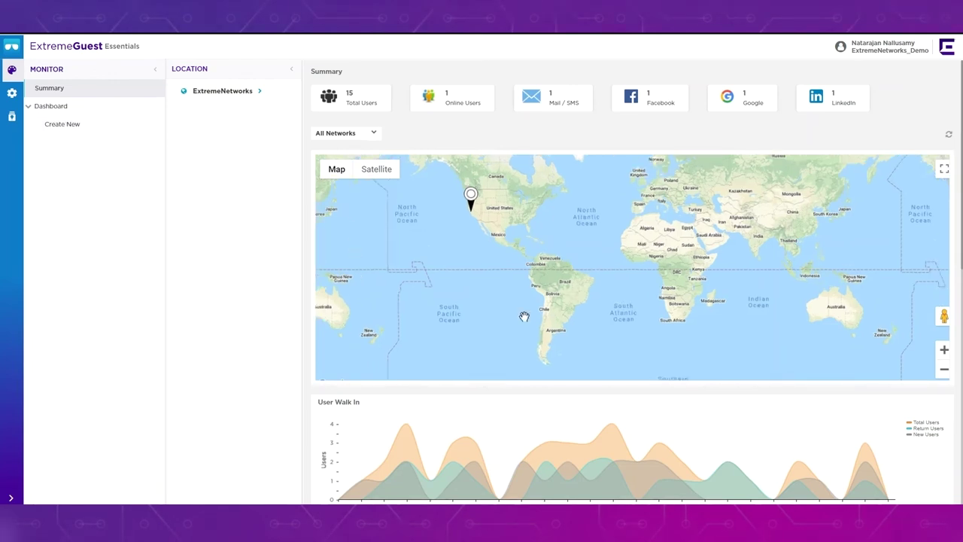
# Review the guest configuration pages for AAA policy, location, network, devices and notification policy
pyautogui.click(11, 92)
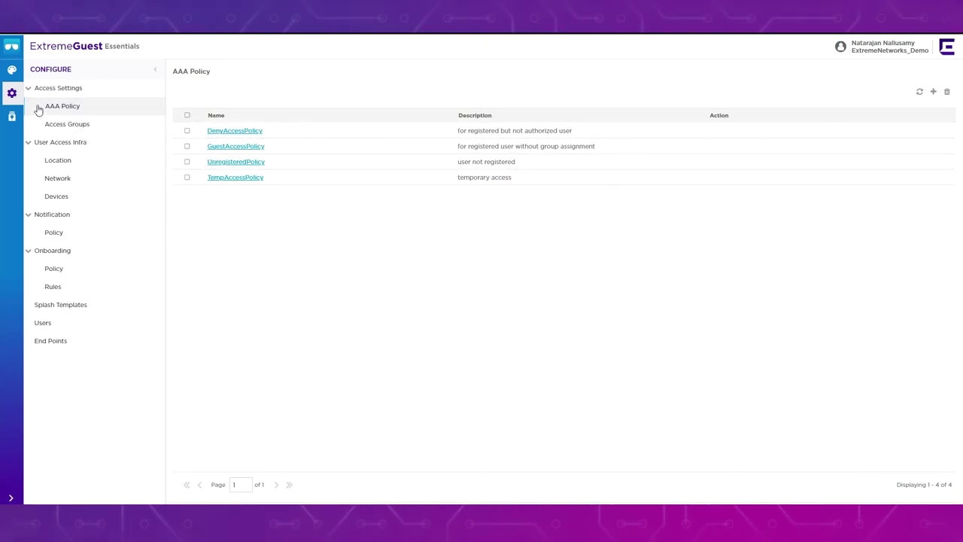
pyautogui.click(58, 161)
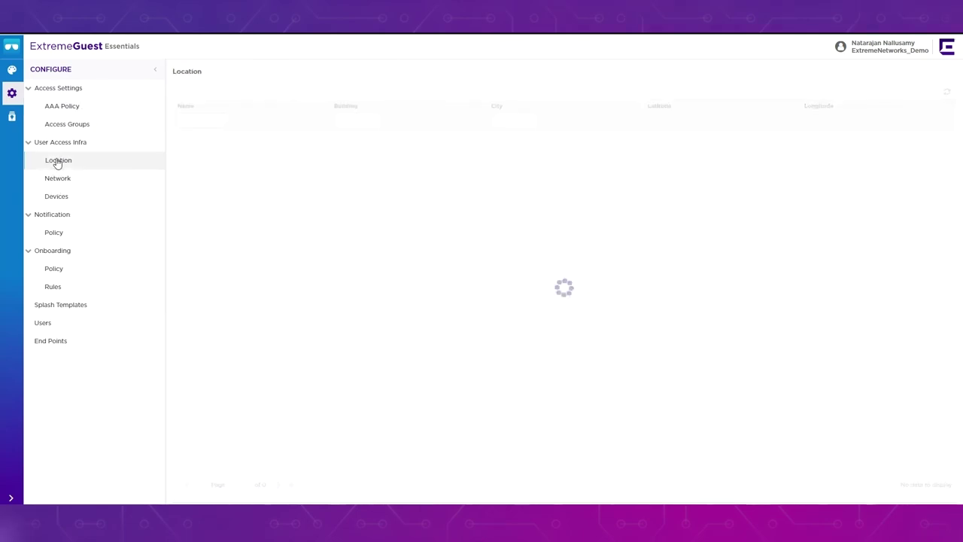
pyautogui.click(56, 181)
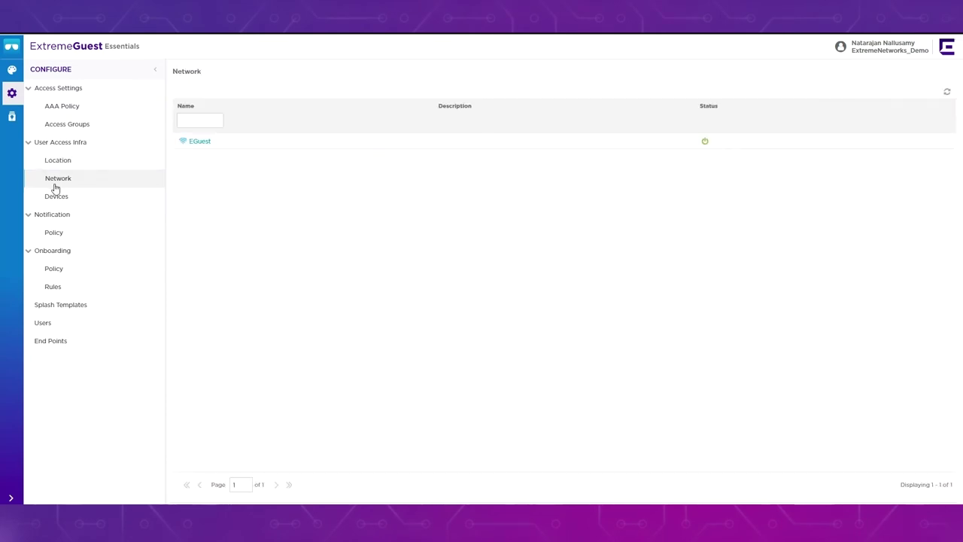
pyautogui.click(55, 197)
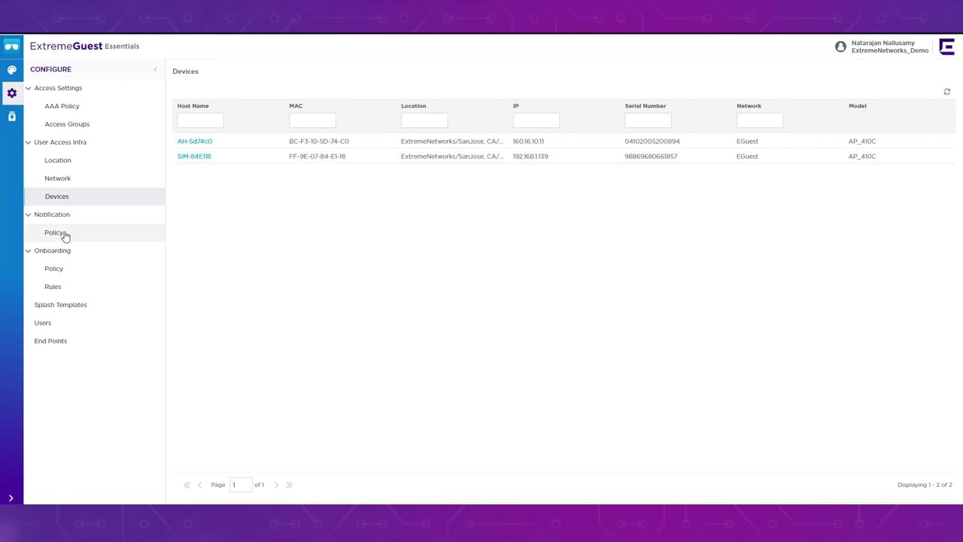
pyautogui.click(63, 236)
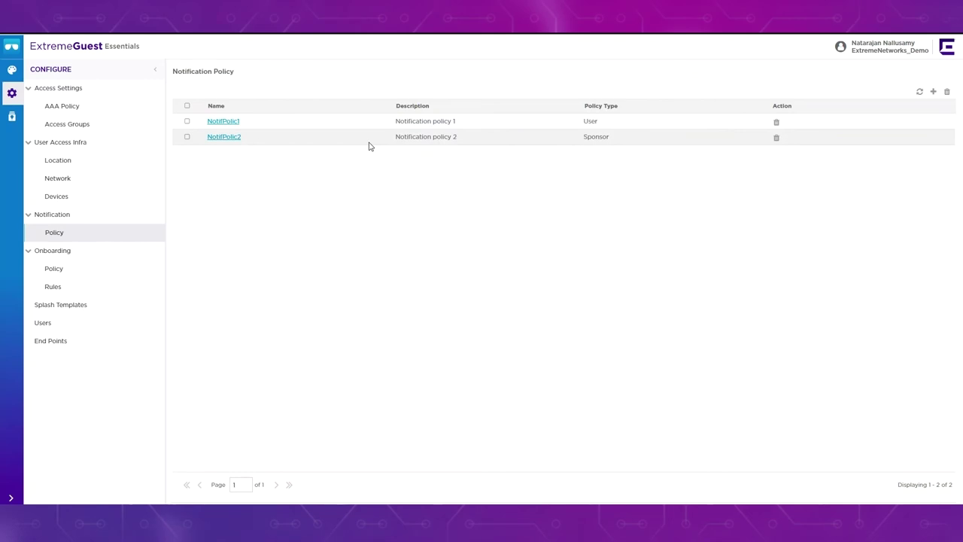
# Create a new user splash template and add a three-column layout to its landing page
pyautogui.click(58, 307)
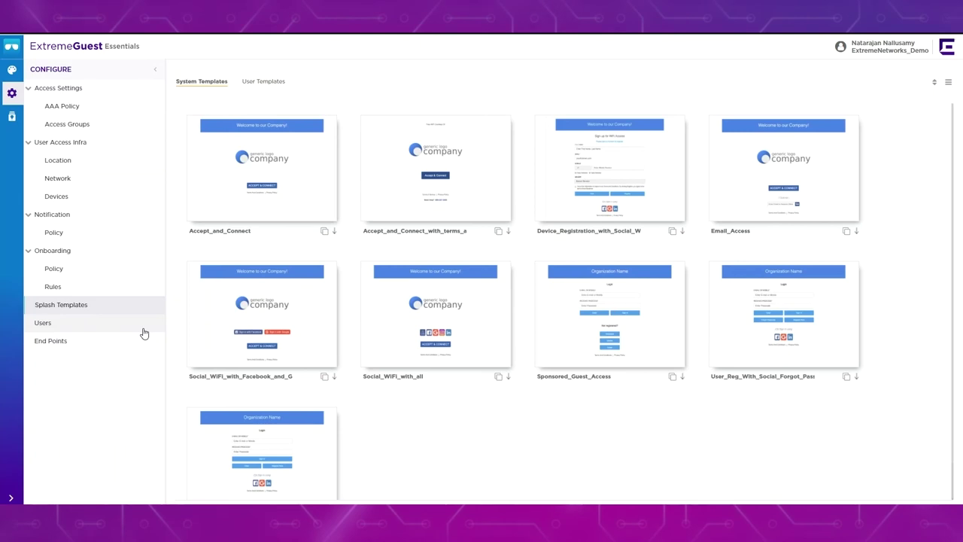
pyautogui.click(275, 82)
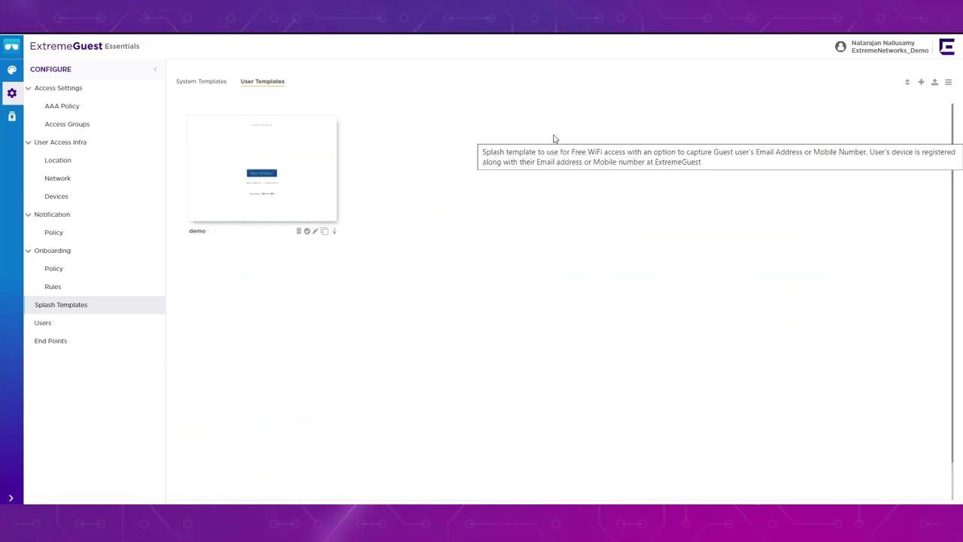
pyautogui.click(920, 83)
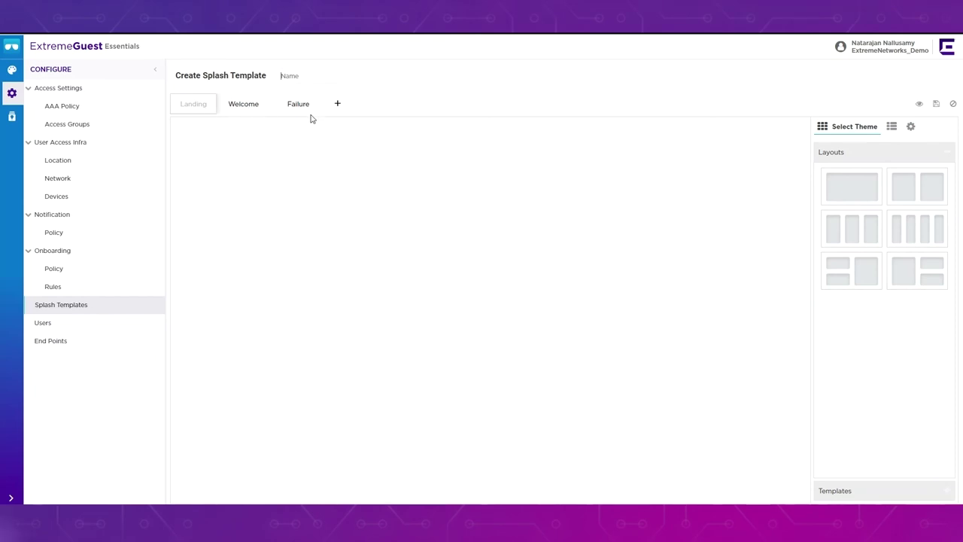
pyautogui.moveTo(855, 241); pyautogui.dragTo(572, 252)
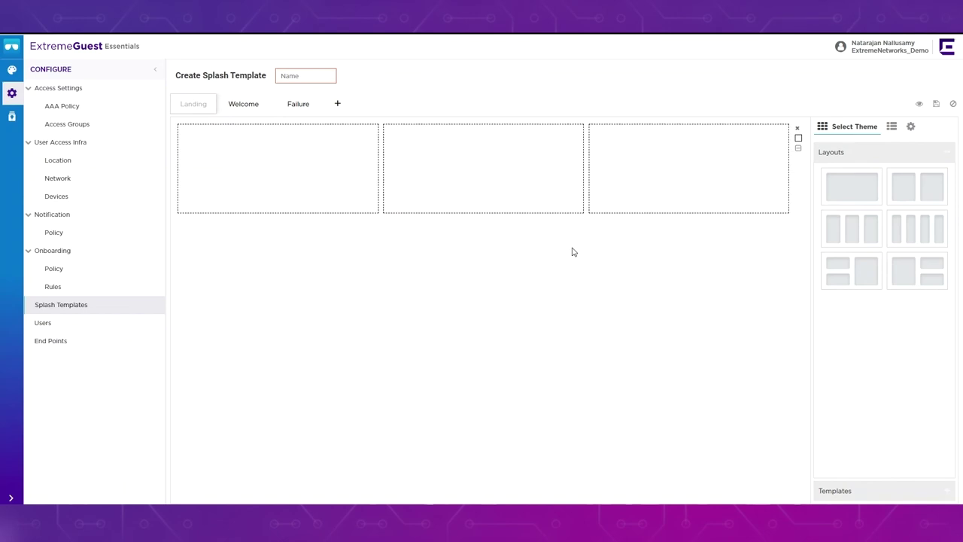
# Place the Social Options widget in the third column and the Video Content widget in the middle column of the landing page
pyautogui.click(891, 126)
pyautogui.moveTo(883, 256); pyautogui.dragTo(652, 180)
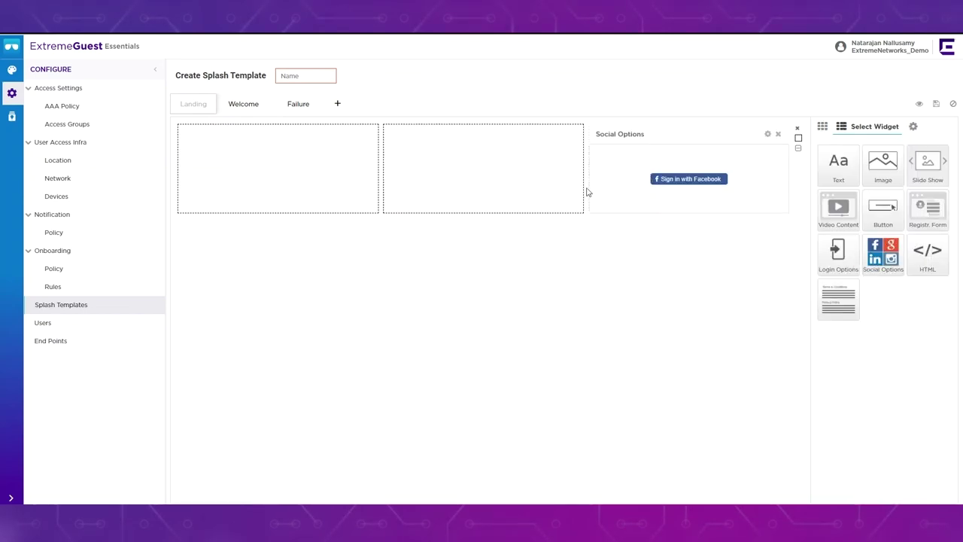
pyautogui.moveTo(835, 209); pyautogui.dragTo(540, 182)
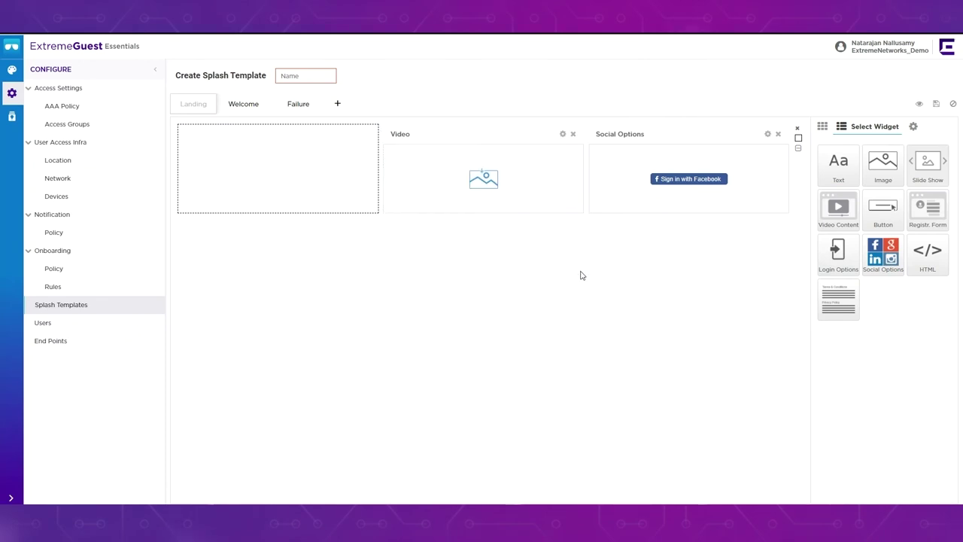
# Leave the unsaved draft and check the location and network options for applying the "demo" user template, without applying it
pyautogui.click(64, 293)
pyautogui.click(57, 304)
pyautogui.click(263, 82)
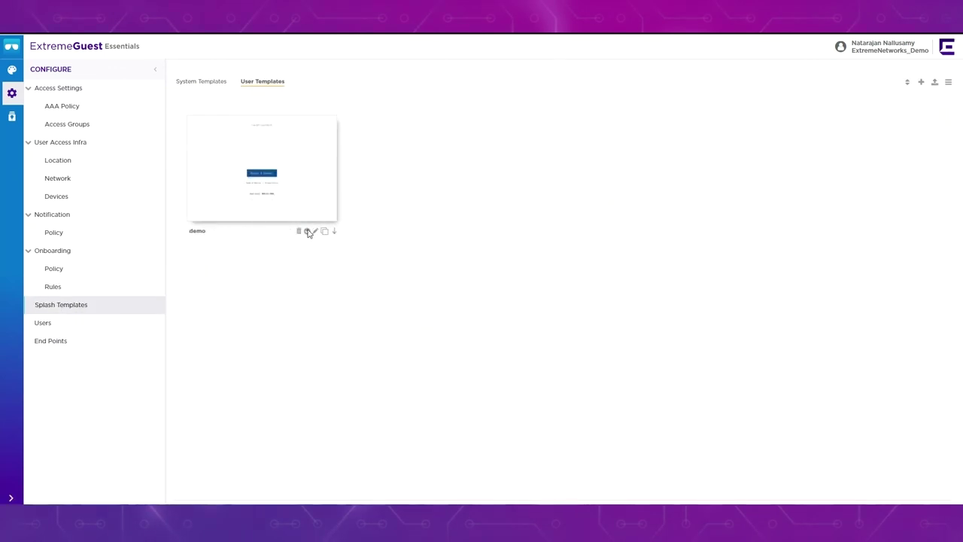
pyautogui.click(307, 231)
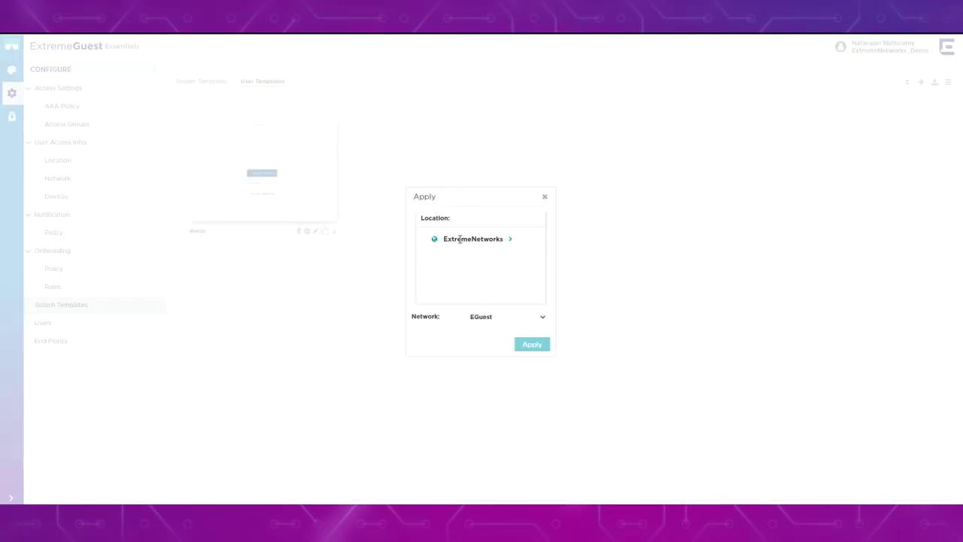
pyautogui.click(511, 239)
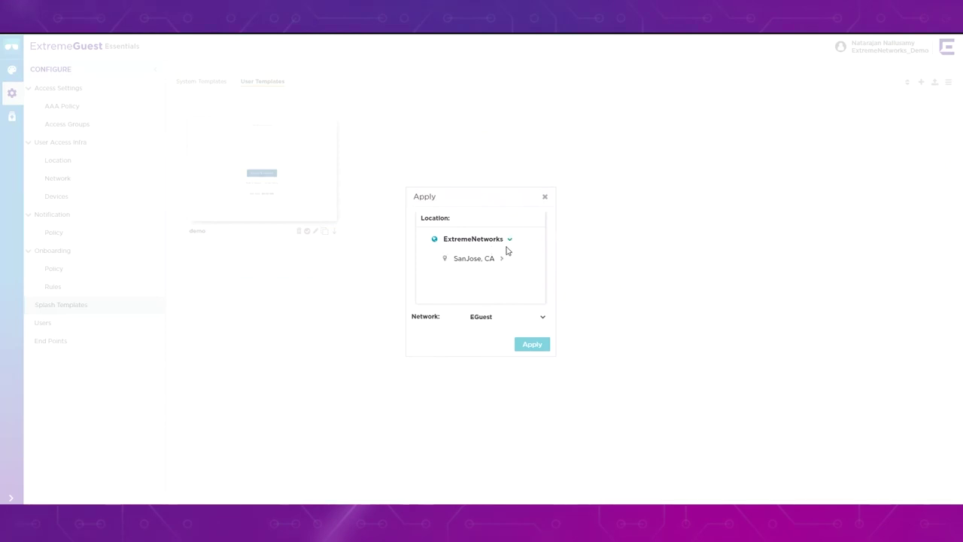
pyautogui.click(543, 319)
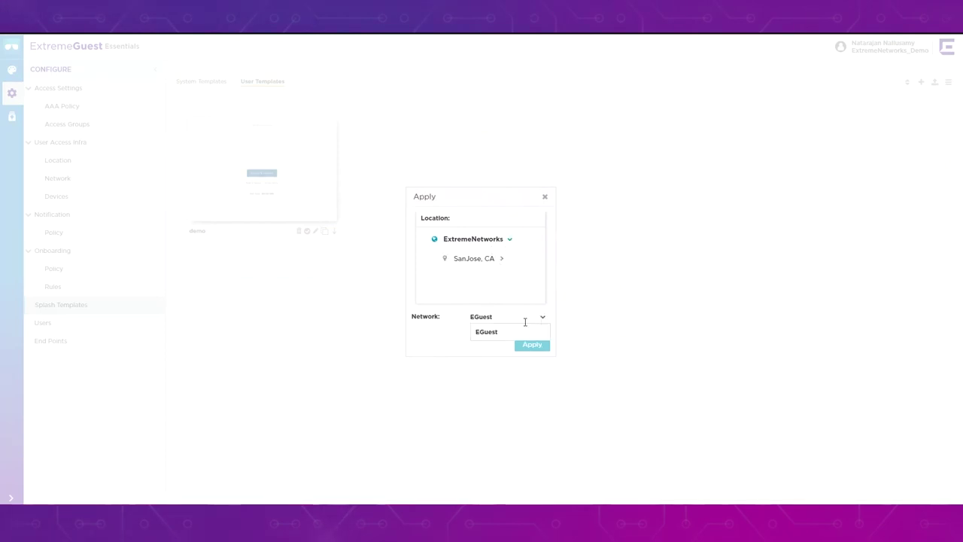
pyautogui.click(447, 348)
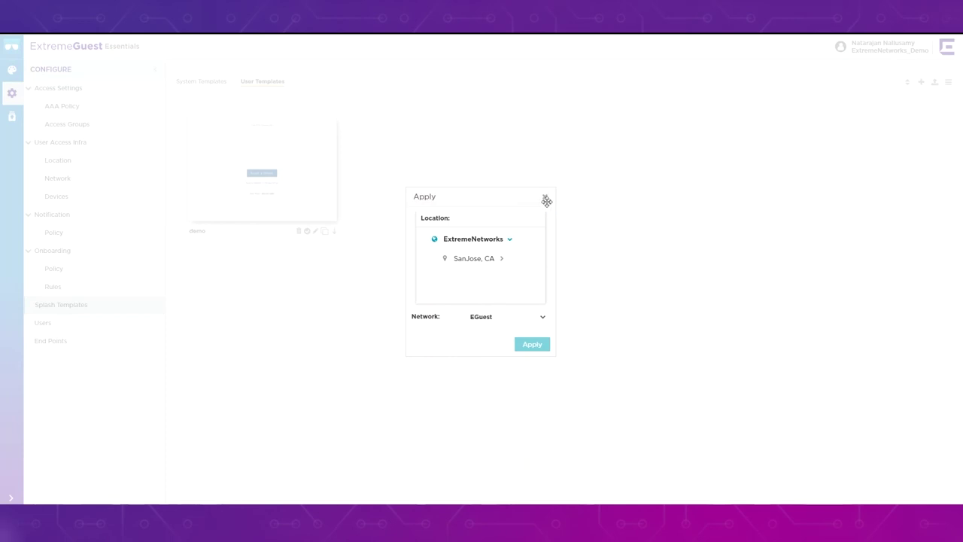
pyautogui.click(546, 197)
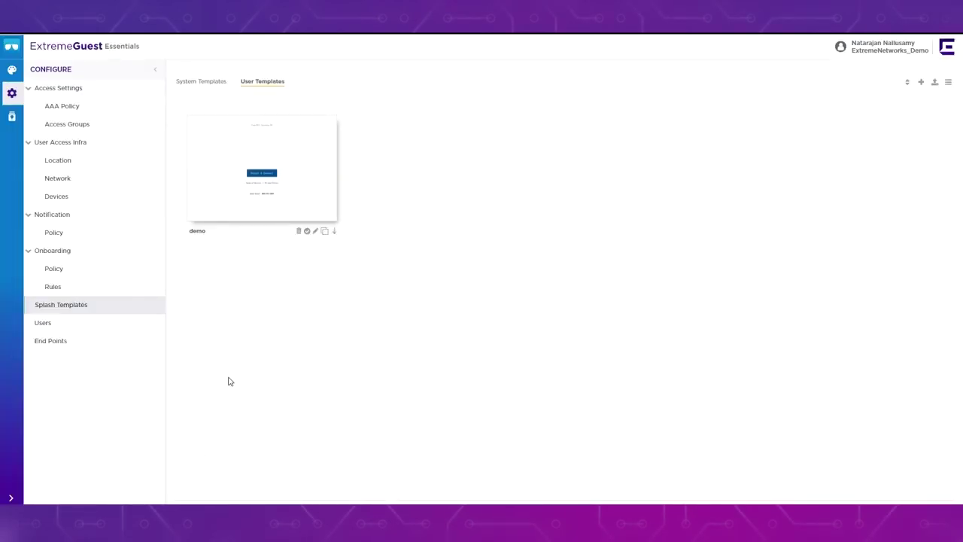
# View the configured guest users and end points, and open the user analysis by location
pyautogui.click(43, 324)
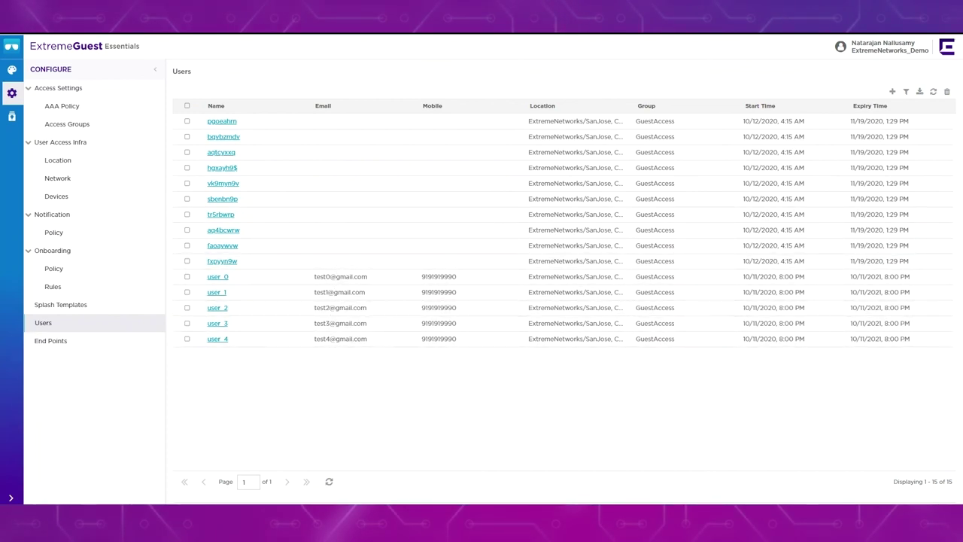
pyautogui.click(61, 345)
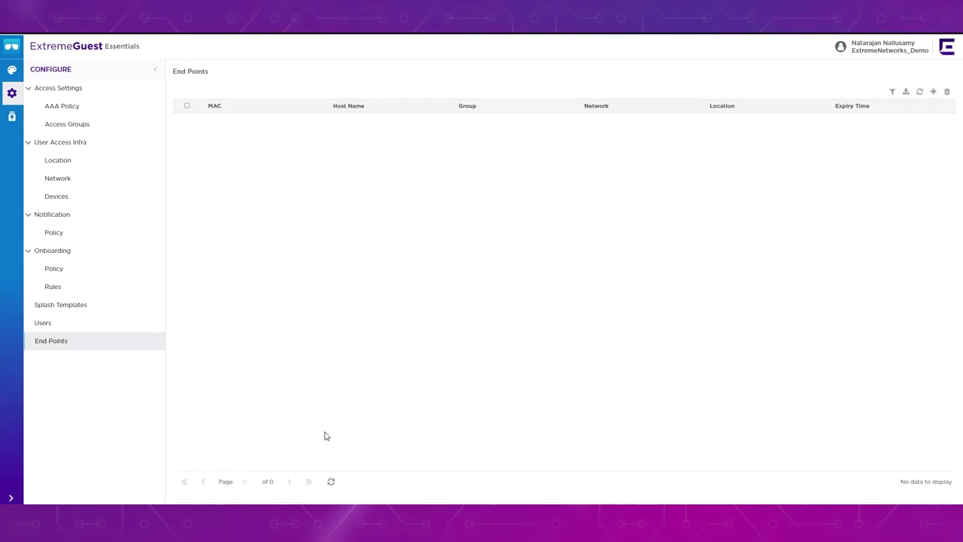
pyautogui.click(12, 117)
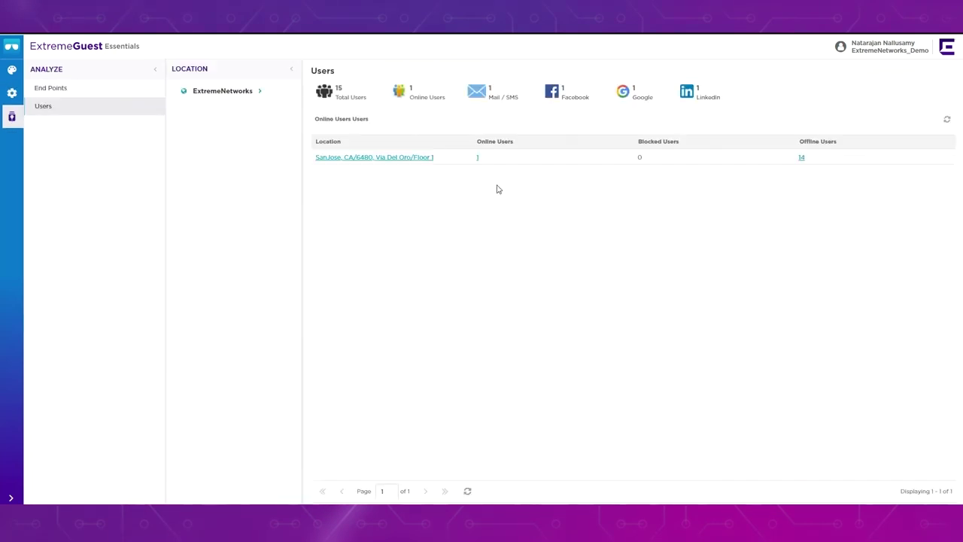
# View the details of the online guest user at SanJose, CA/6480, Via Del Oro/Floor 1, and close them
pyautogui.click(423, 159)
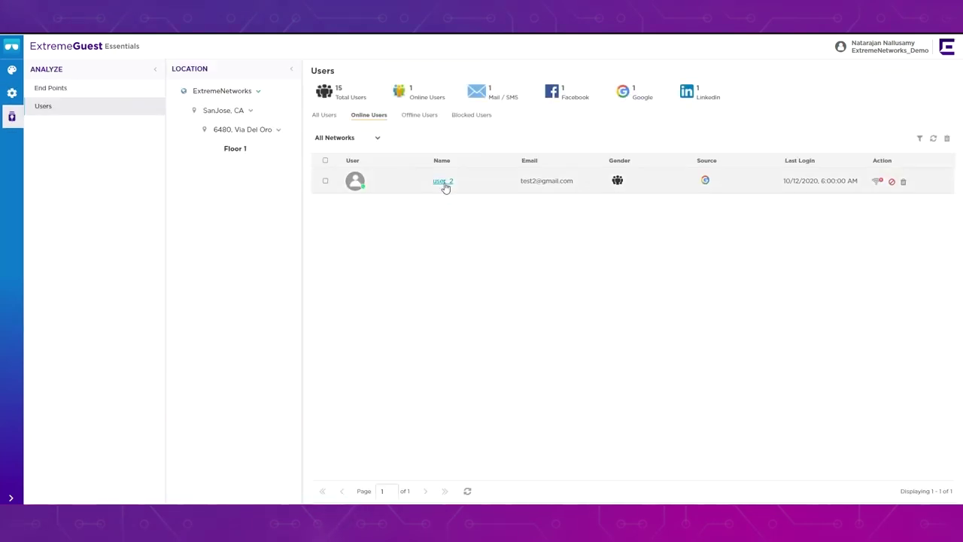
pyautogui.click(446, 185)
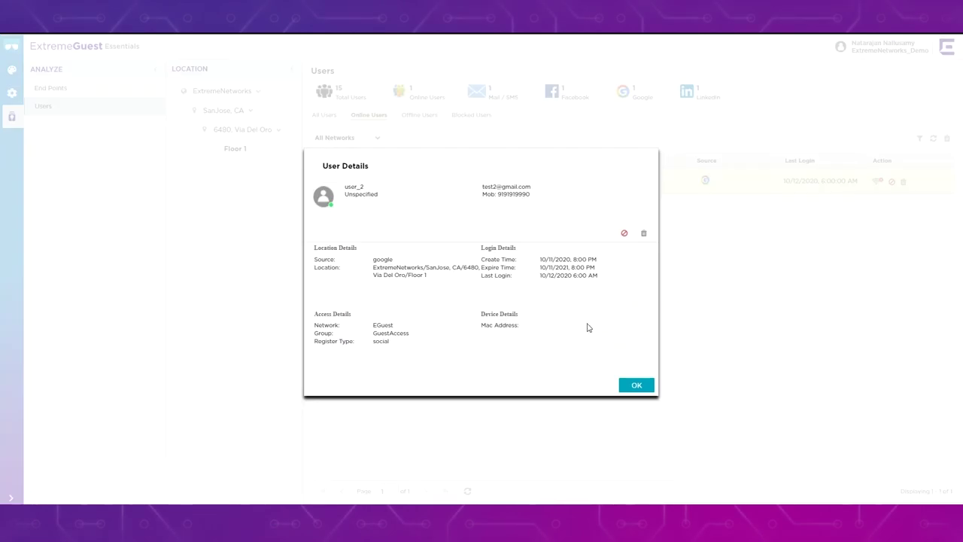
pyautogui.click(638, 391)
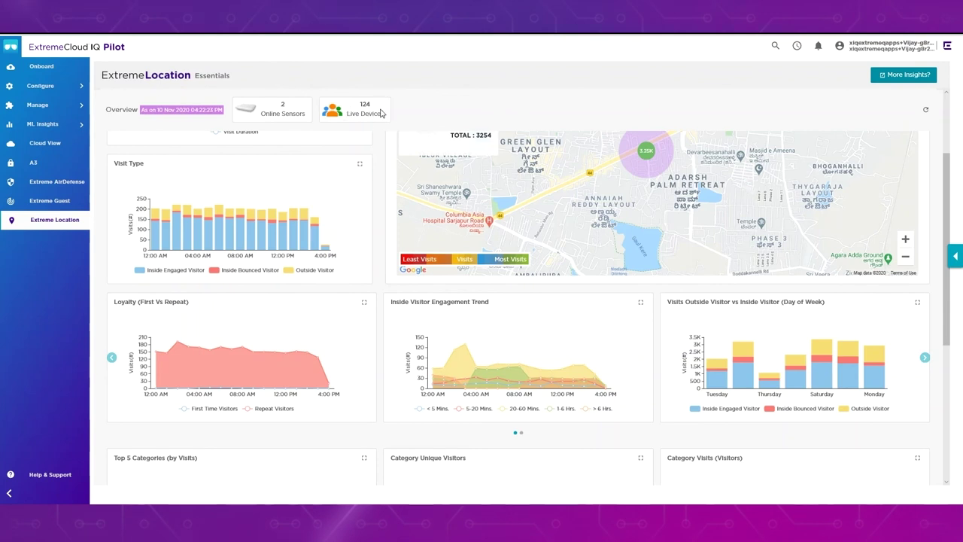
# Review the Extreme Location visitor and category charts, temporarily hiding the Inside Engaged Visitor series in the day-of-week chart
pyautogui.scroll(-3, 400, 278)
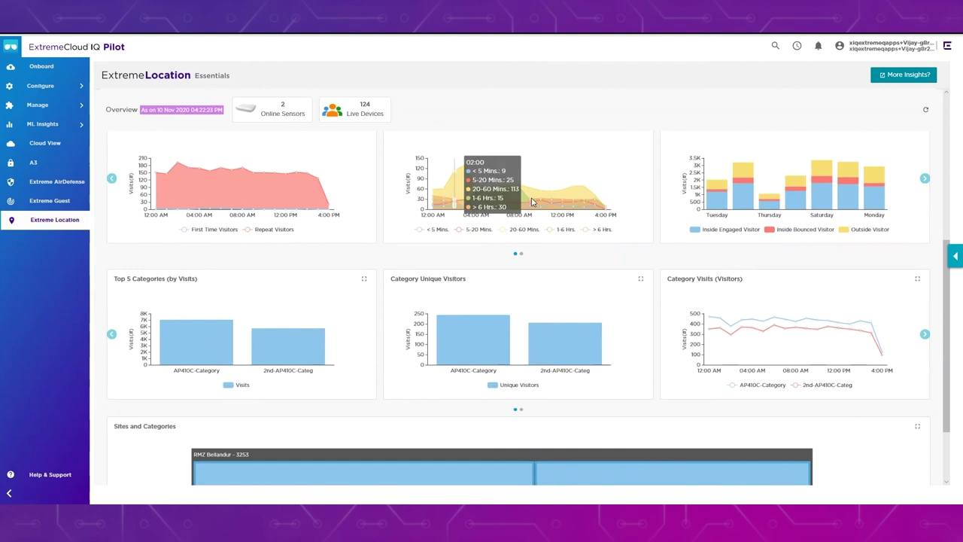
pyautogui.click(521, 255)
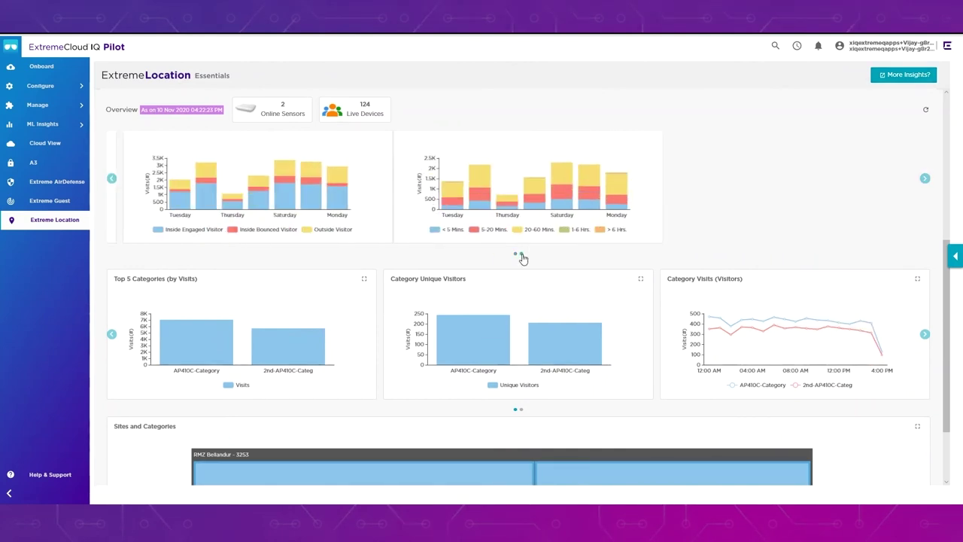
pyautogui.click(515, 254)
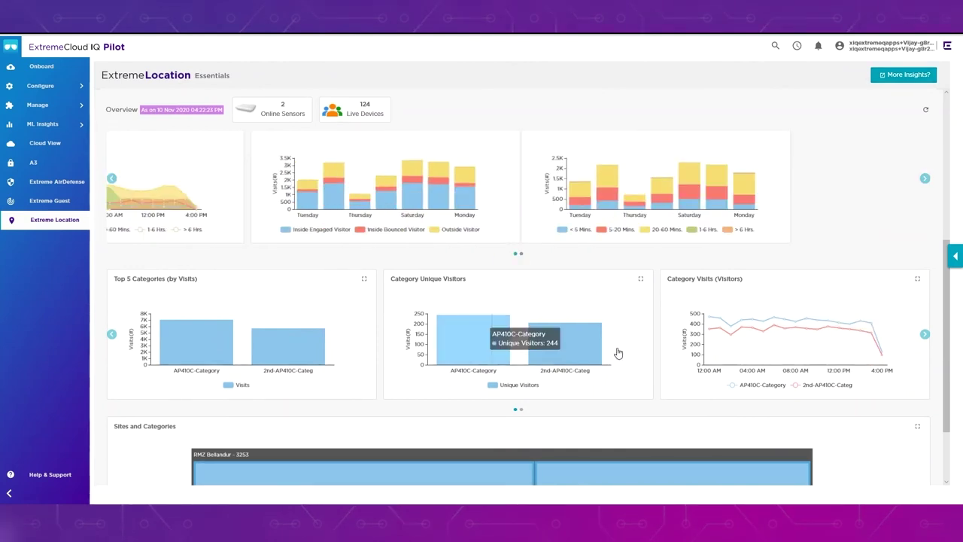
pyautogui.click(699, 230)
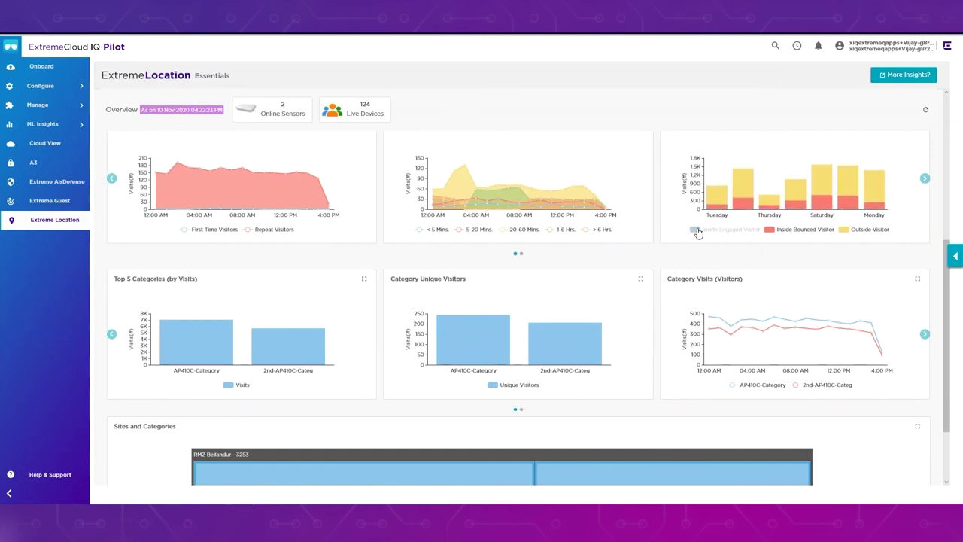
pyautogui.click(697, 230)
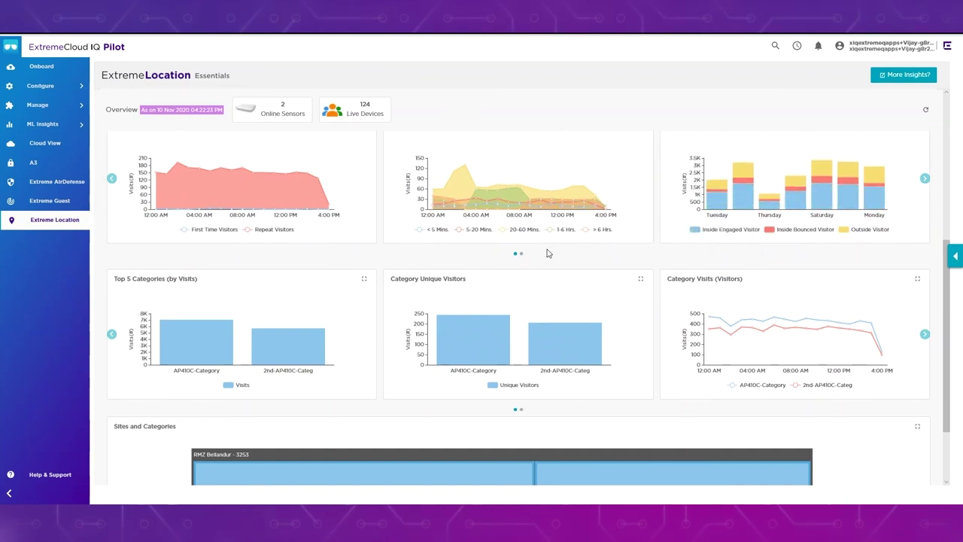
pyautogui.click(521, 410)
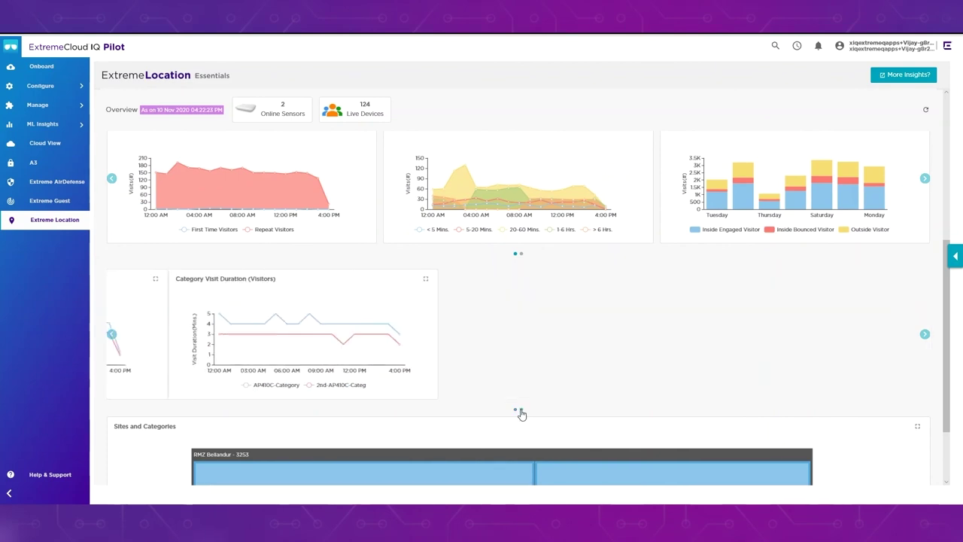
# Open the full ExtremeLocation app's Floor 1 map for the RMZ Bellandur site and show the Assets device type
pyautogui.click(888, 82)
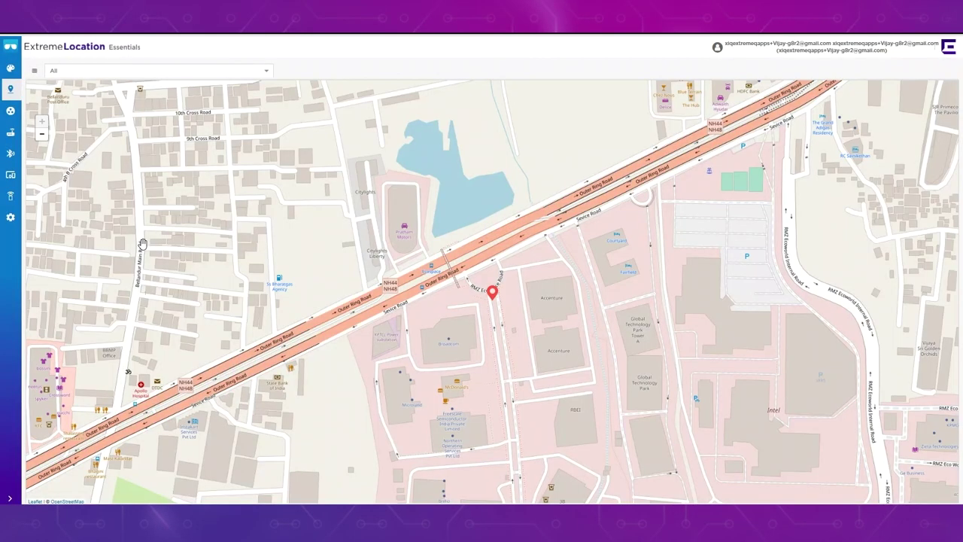
pyautogui.click(492, 292)
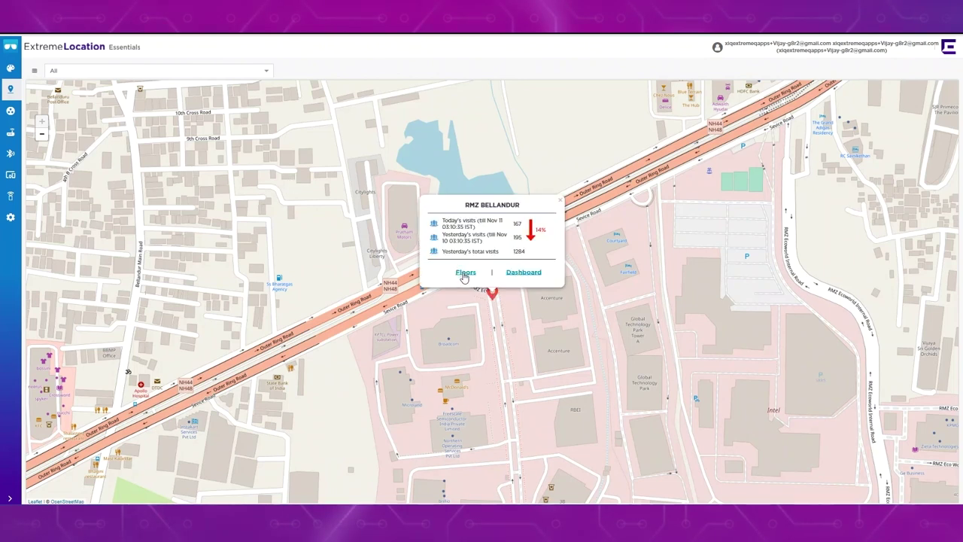
pyautogui.click(464, 274)
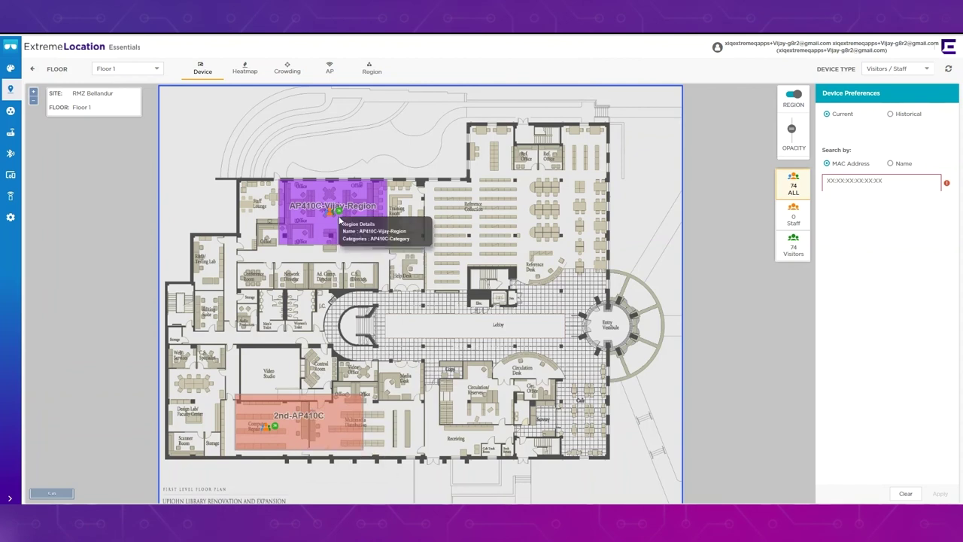
pyautogui.moveTo(338, 217)
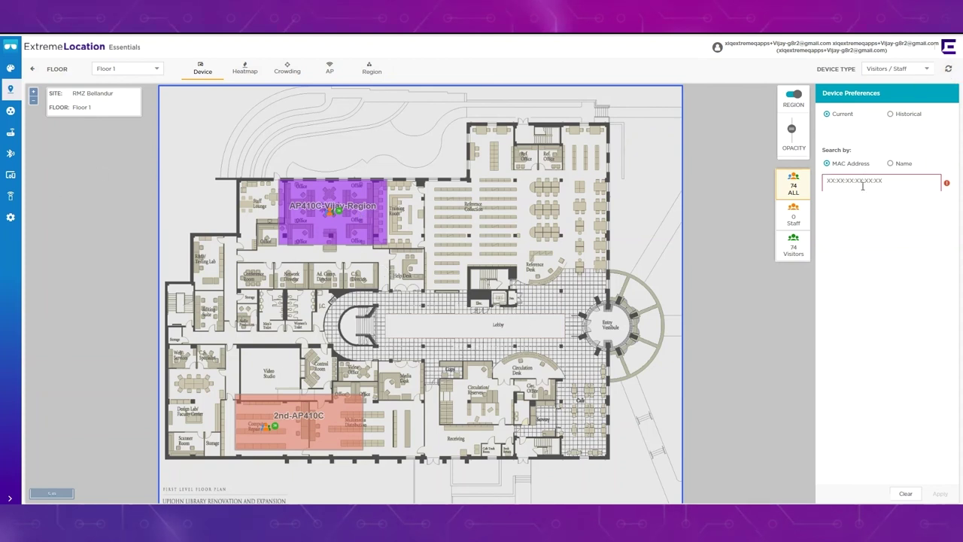
pyautogui.click(925, 72)
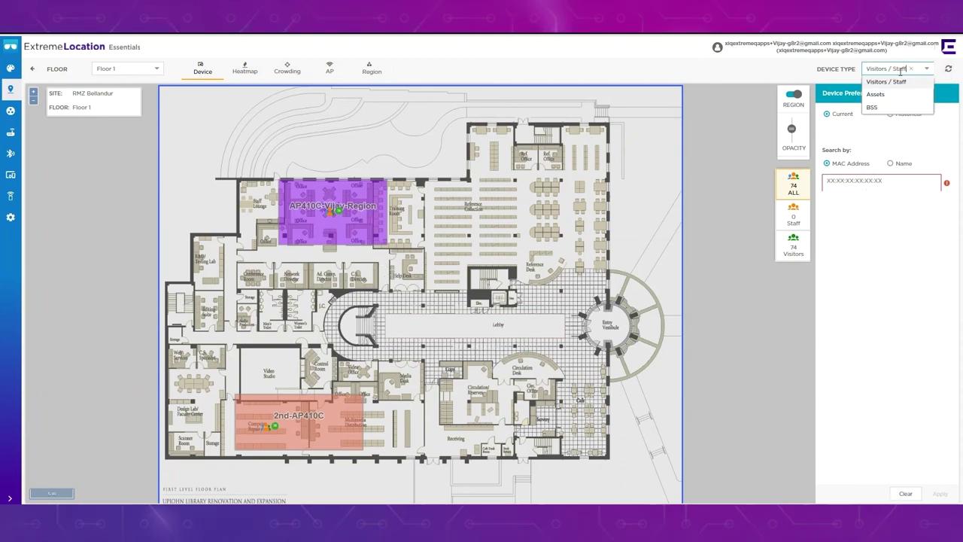
pyautogui.click(875, 96)
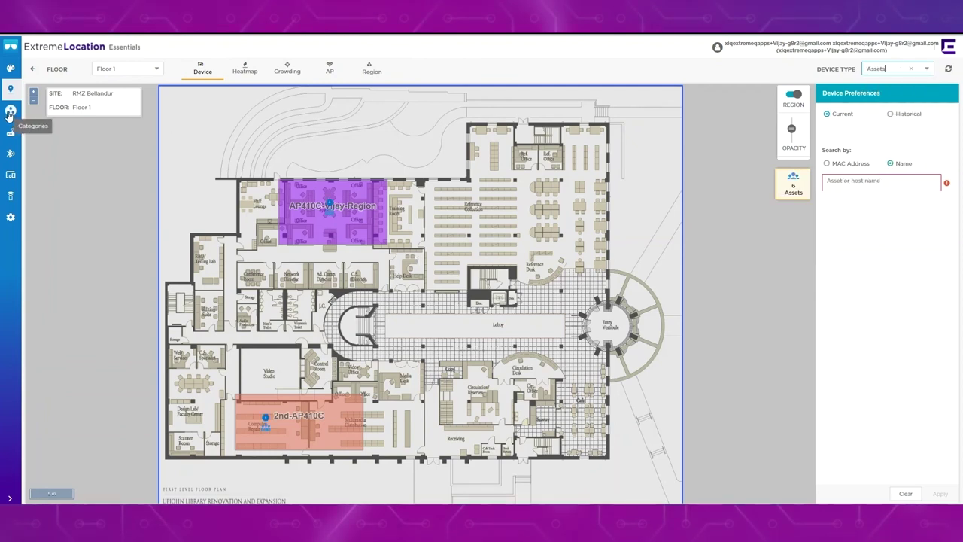
# Check the beacons list and open the Hospital-Monitor asset's details for editing
pyautogui.click(9, 157)
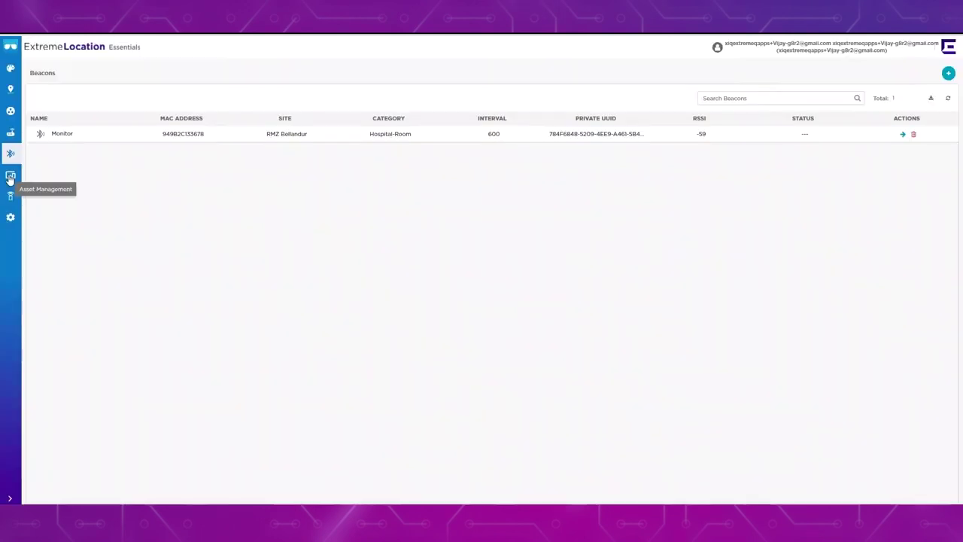
pyautogui.click(11, 175)
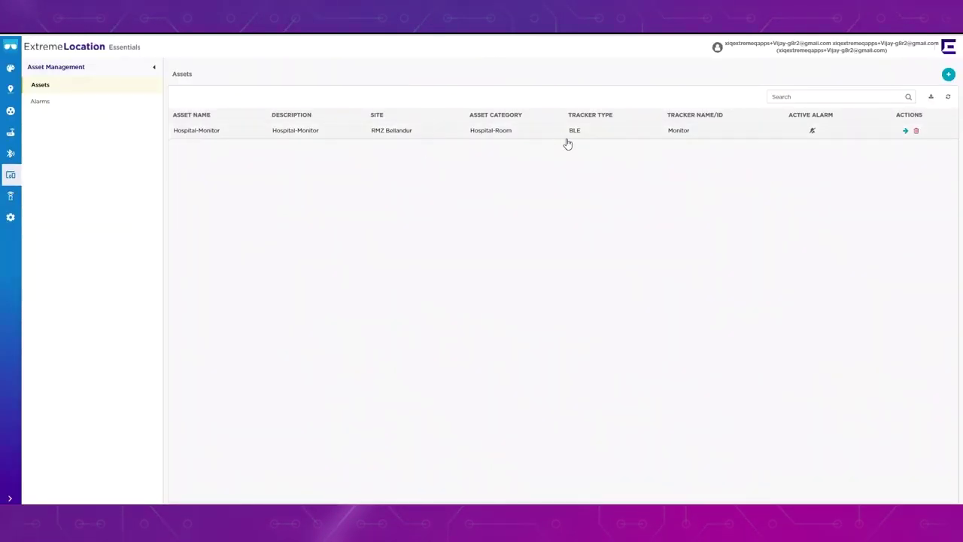
pyautogui.click(905, 131)
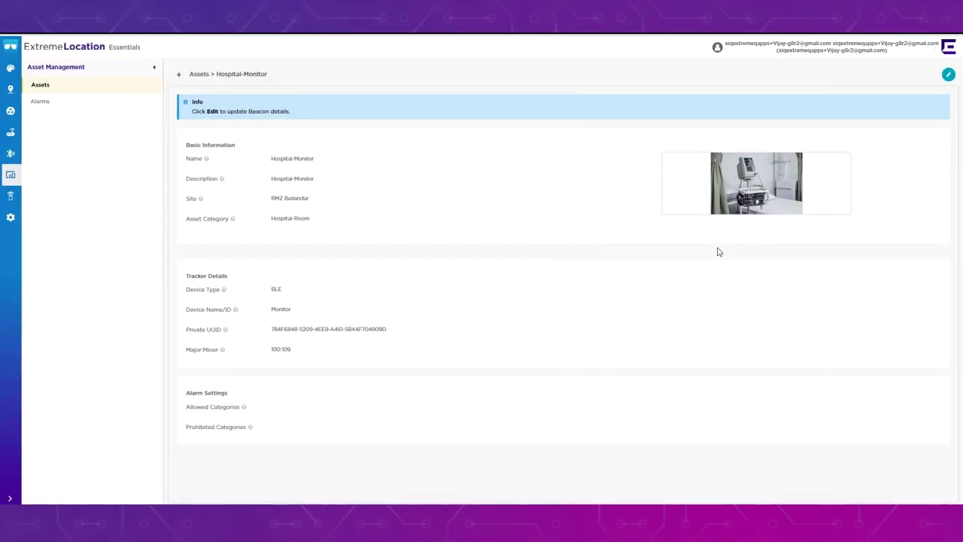
pyautogui.click(947, 74)
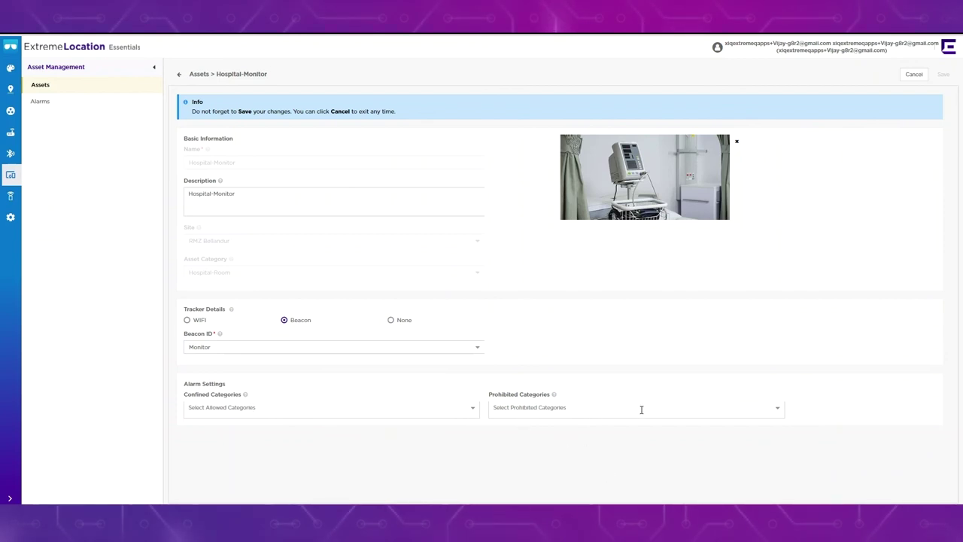
# Leave the asset without changes and view the asset alarms, the wireless devices and the settings
pyautogui.click(51, 103)
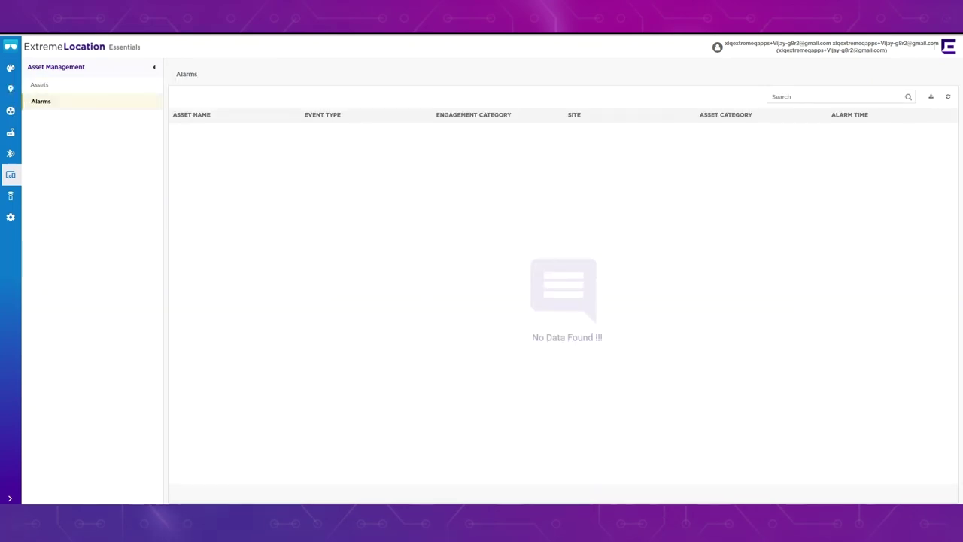
pyautogui.click(10, 195)
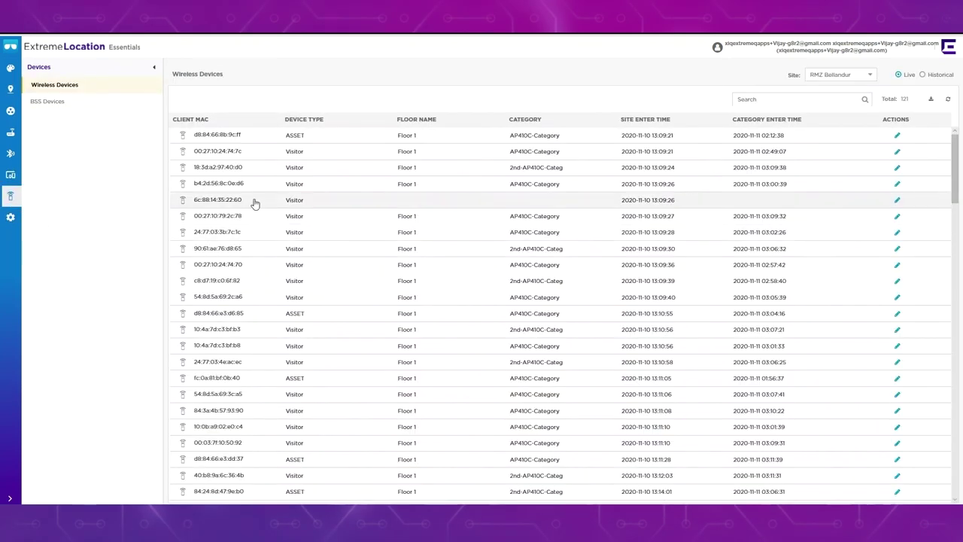
pyautogui.click(11, 218)
# Review the Analytics dashboard for RMZ Bellandur and switch to the Category dashboard to examine its path analysis
pyautogui.click(11, 68)
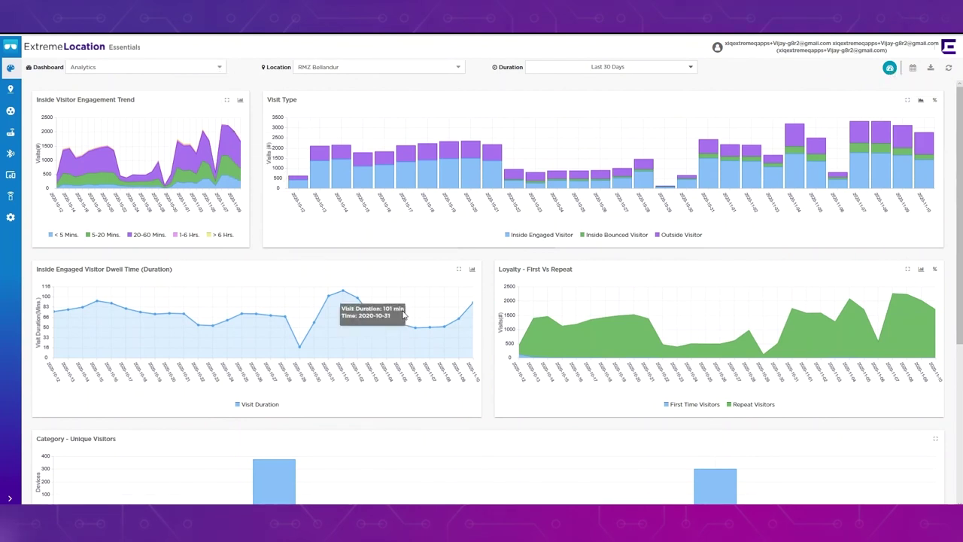
pyautogui.click(224, 69)
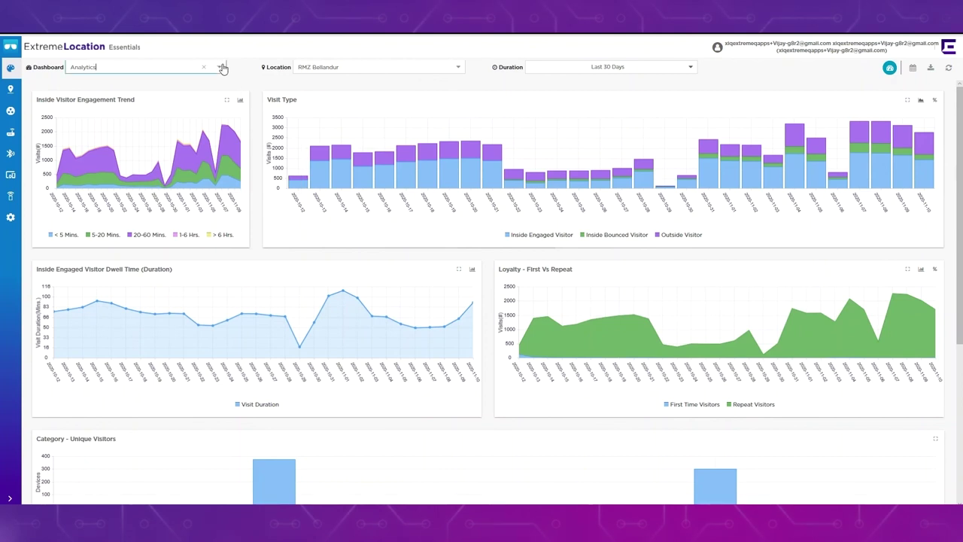
pyautogui.click(151, 96)
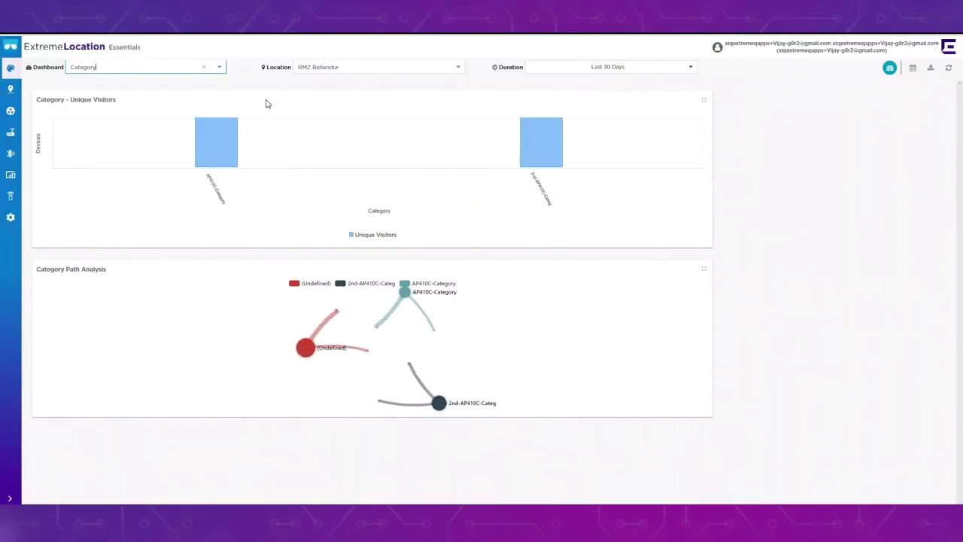
pyautogui.moveTo(405, 292)
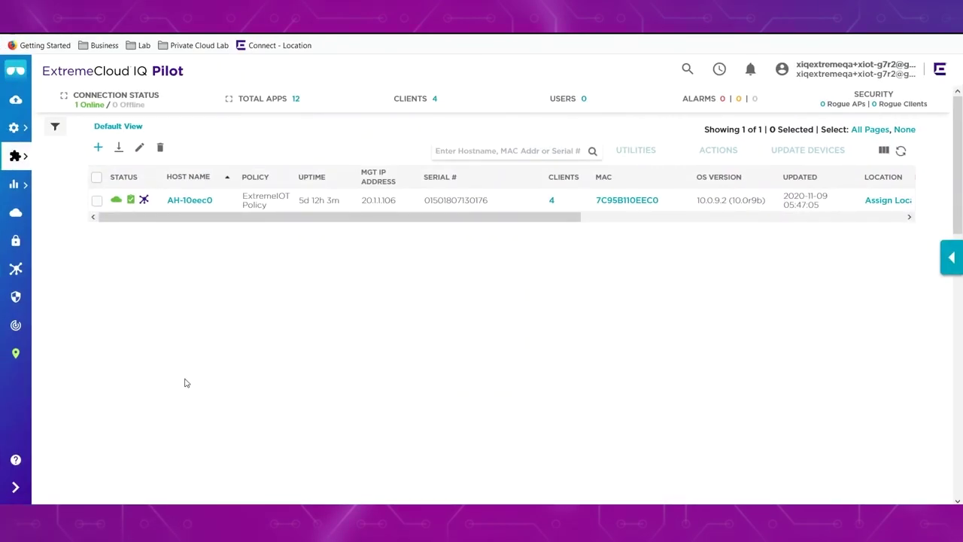
# Open the ExtremeIOT Essentials dashboard and review its application usage, top usage and wired client widgets
pyautogui.click(15, 269)
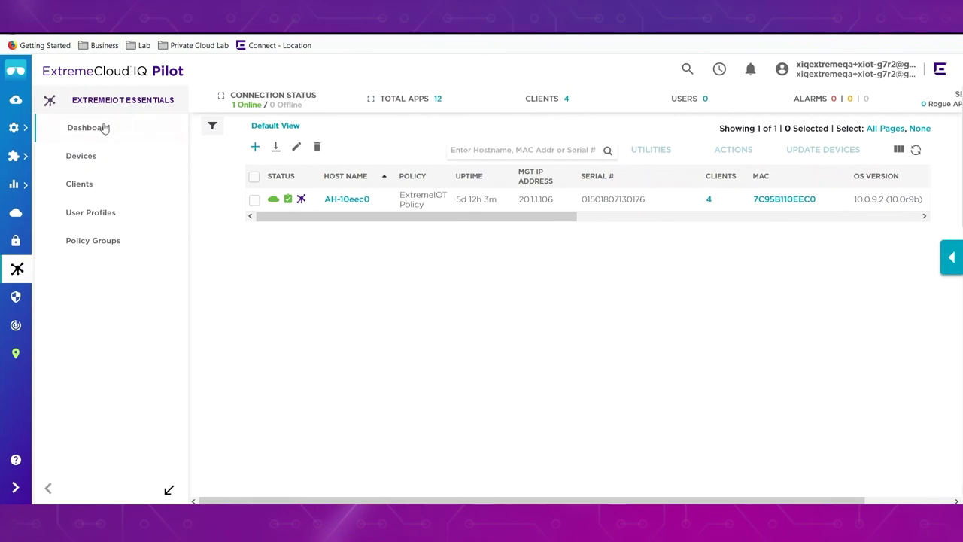
pyautogui.click(88, 128)
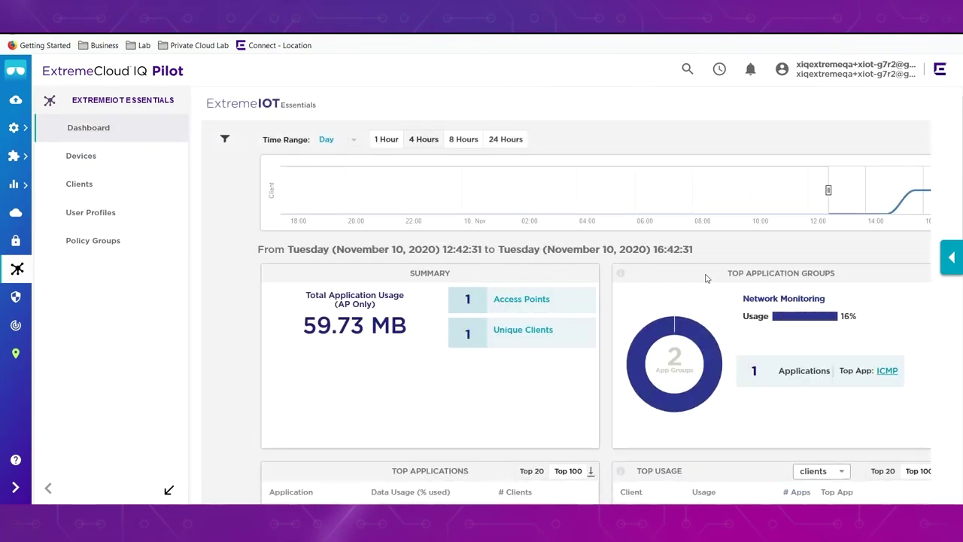
pyautogui.scroll(-2, 684, 270)
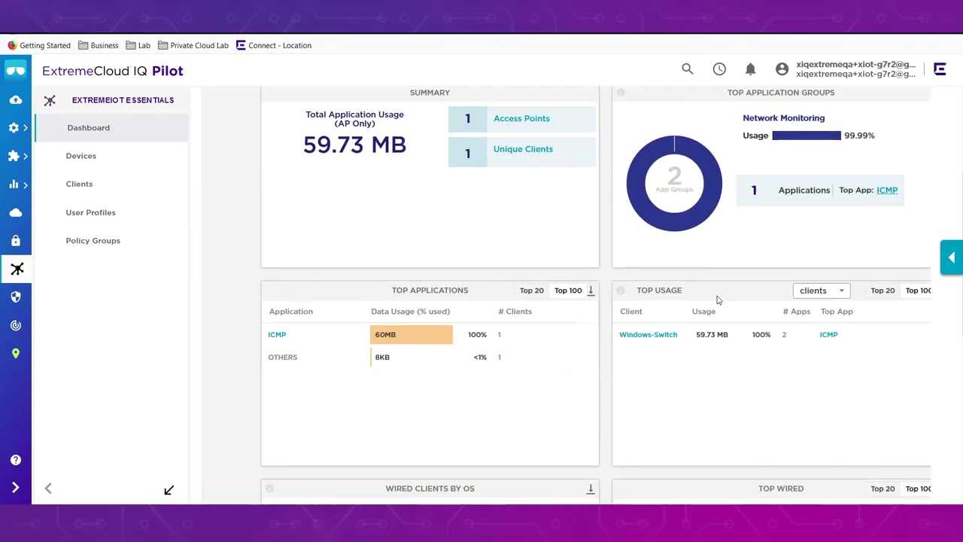
pyautogui.scroll(-2, 447, 404)
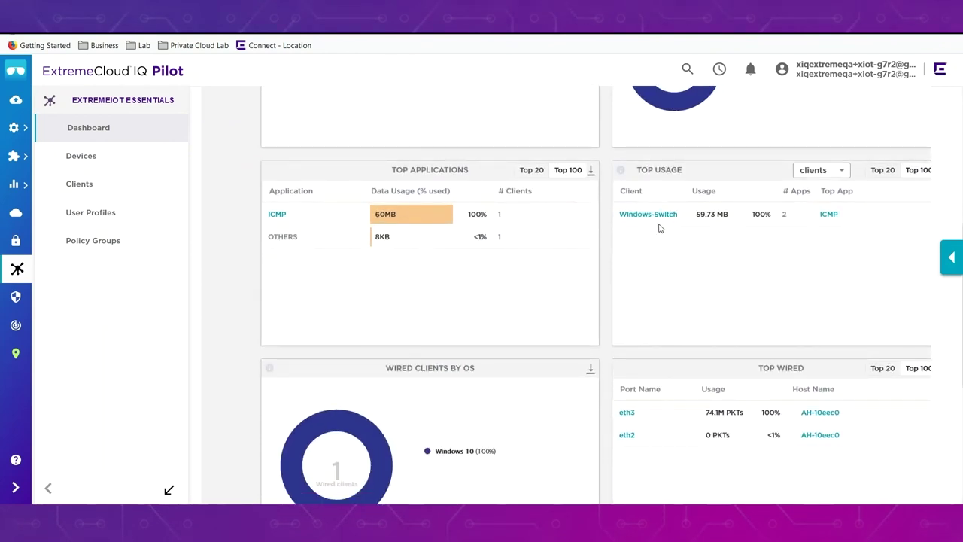
pyautogui.scroll(-2, 471, 266)
pyautogui.scroll(2, 471, 266)
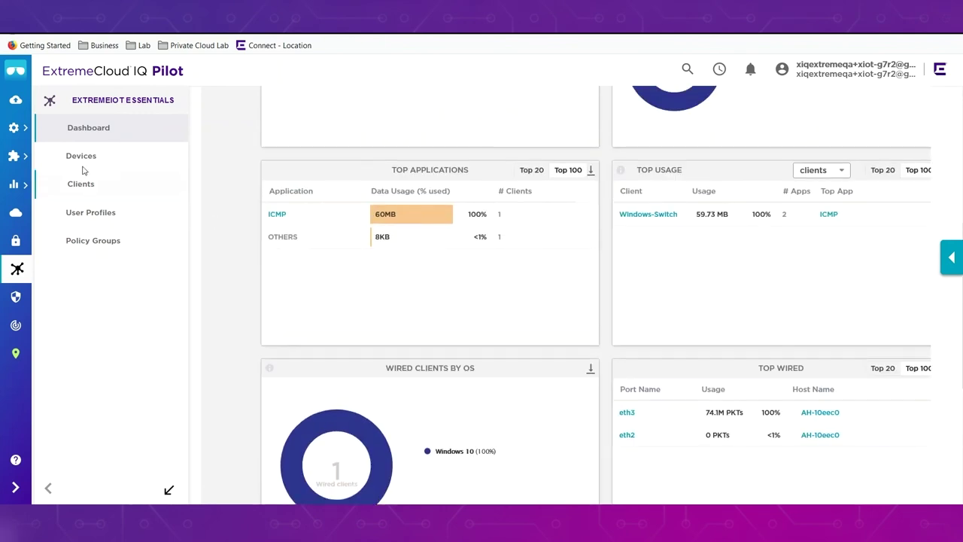
# View the ExtremeIOT user profiles and open the list of connected clients
pyautogui.click(80, 220)
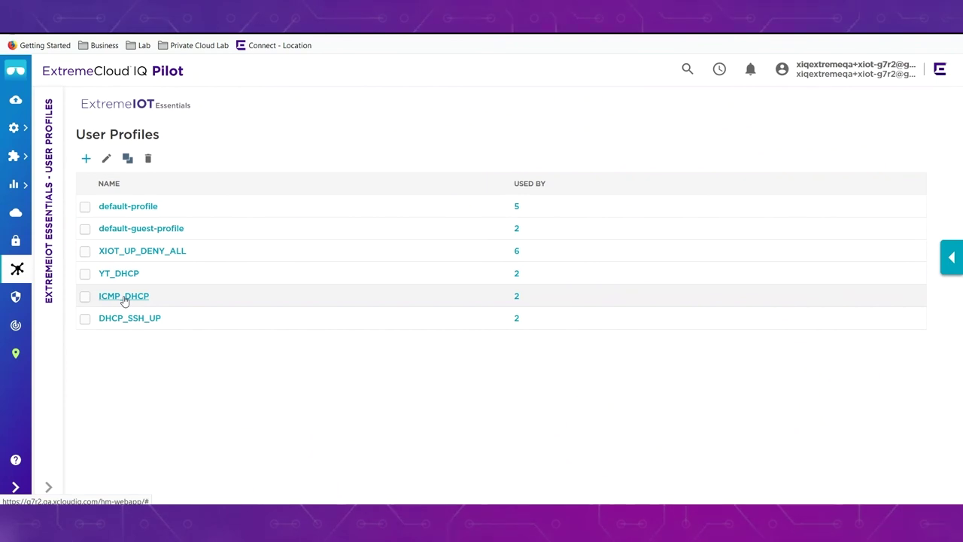
pyautogui.moveTo(49, 248)
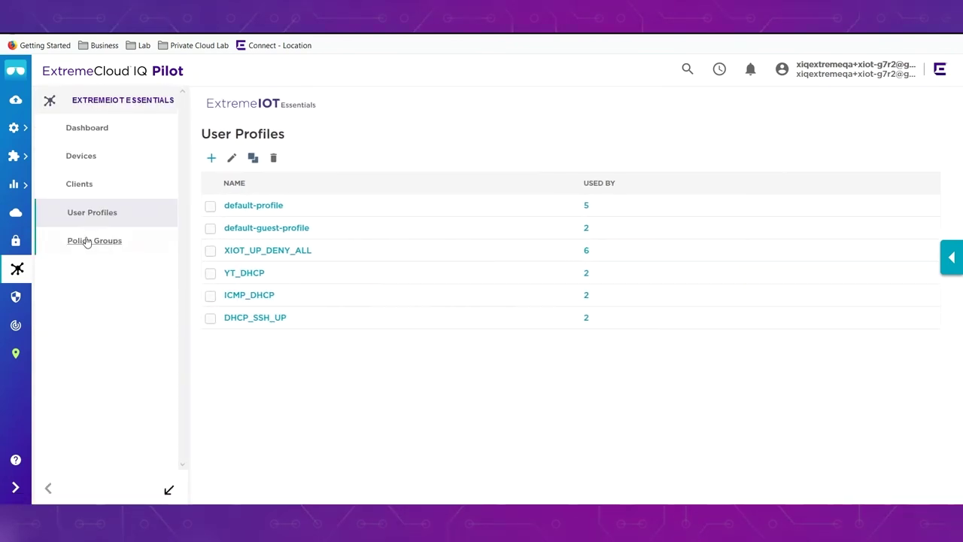
pyautogui.click(81, 187)
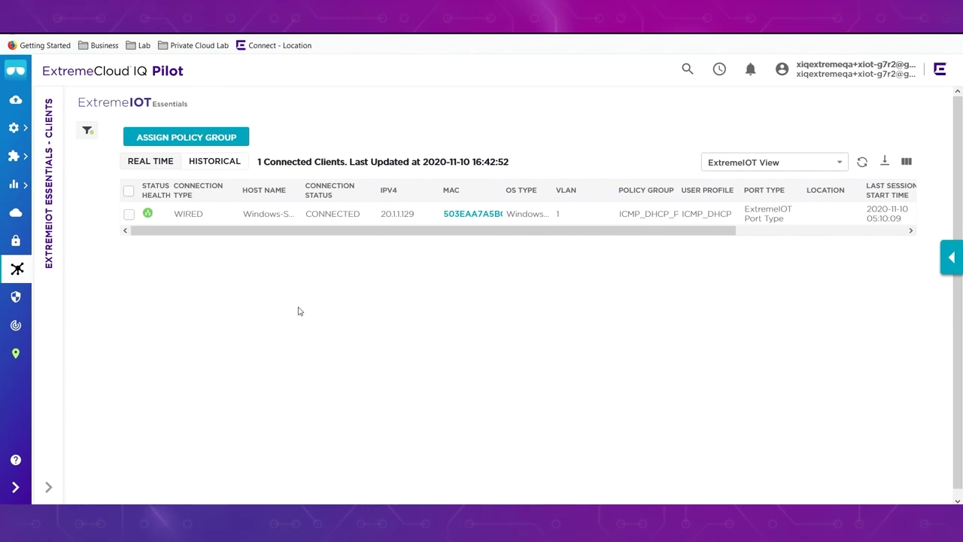
# Start assigning a policy group to the connected wired client and list the available policy groups
pyautogui.click(129, 214)
pyautogui.click(184, 139)
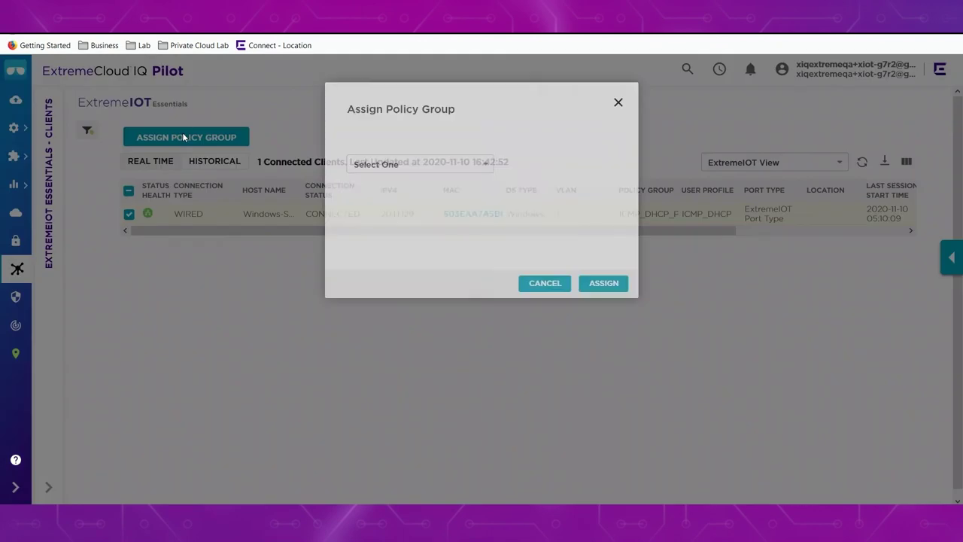
pyautogui.click(483, 164)
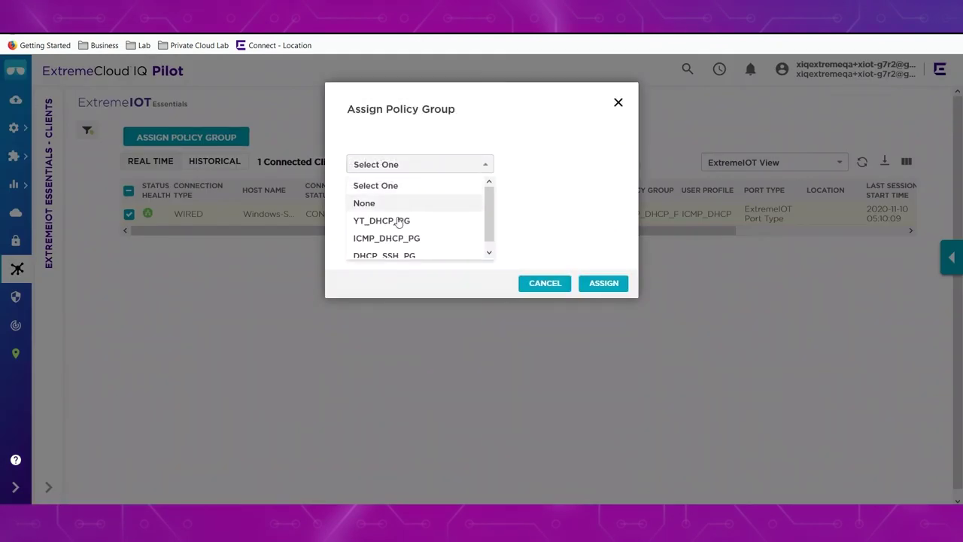